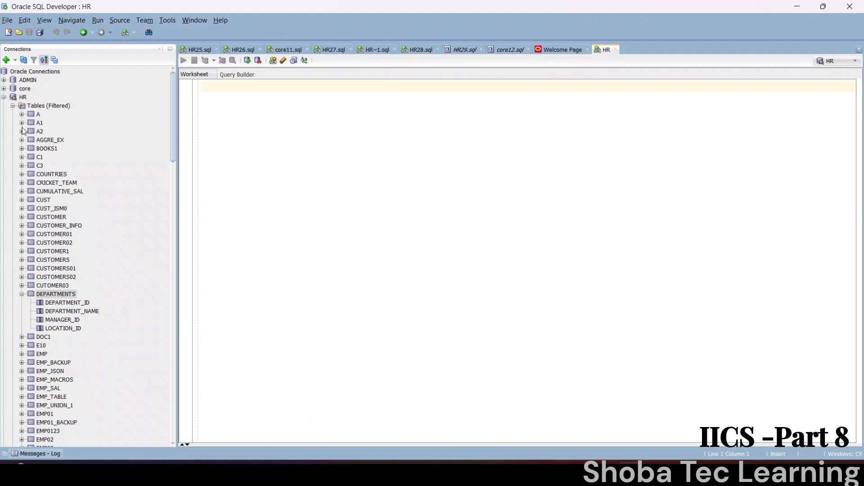
# Step: Open the HR DEPARTMENTS table and display its data rows, selecting the rows below the first
pyautogui.doubleClick(44, 294)
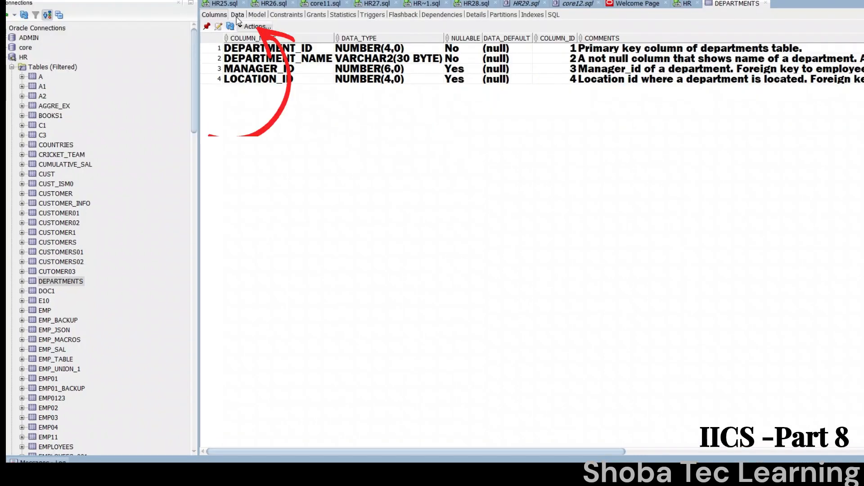
pyautogui.click(237, 18)
pyautogui.click(263, 61)
pyautogui.moveTo(263, 60); pyautogui.dragTo(468, 317)
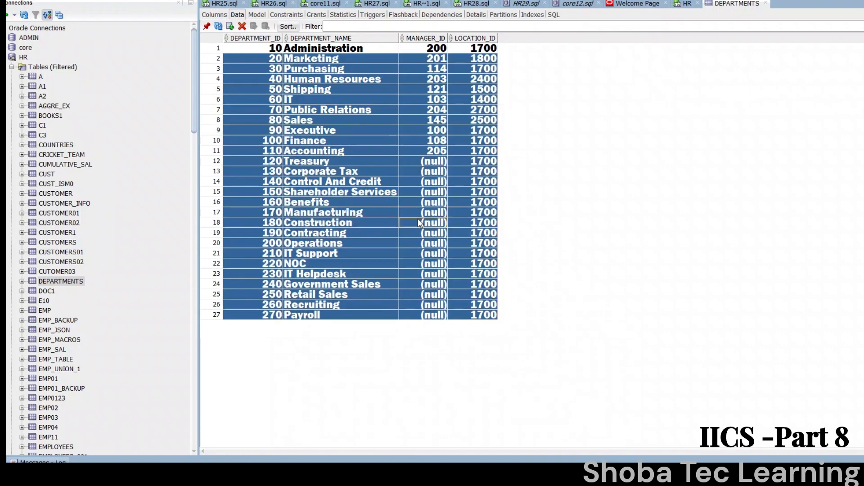
# Step: Start exporting the DEPARTMENTS table data and set the export format to csv
pyautogui.click(418, 222)
pyautogui.rightClick(419, 222)
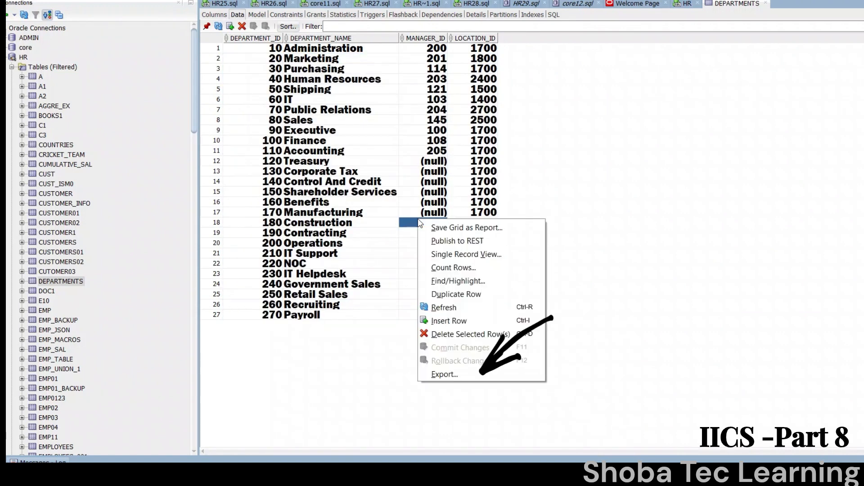
pyautogui.click(457, 374)
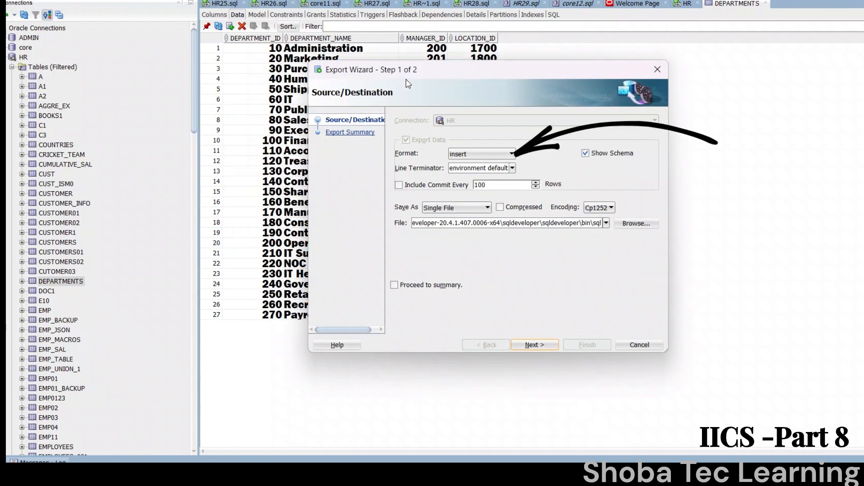
pyautogui.click(462, 159)
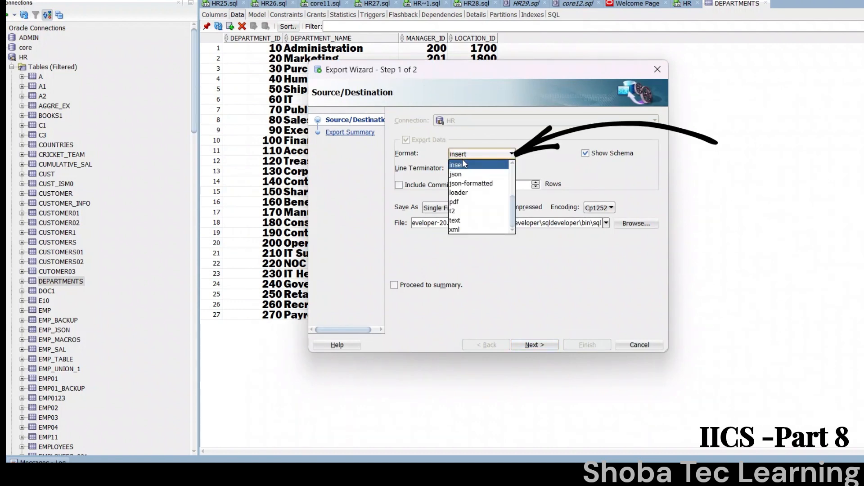
pyautogui.scroll(3, 513, 205)
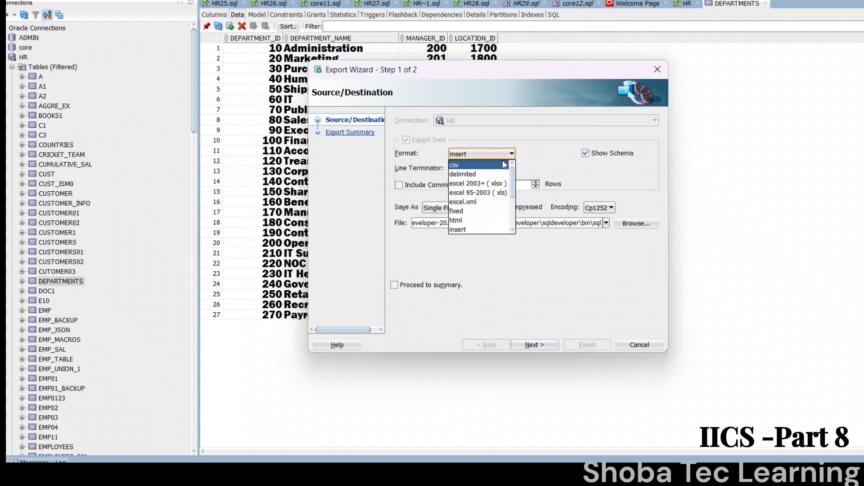
pyautogui.click(504, 165)
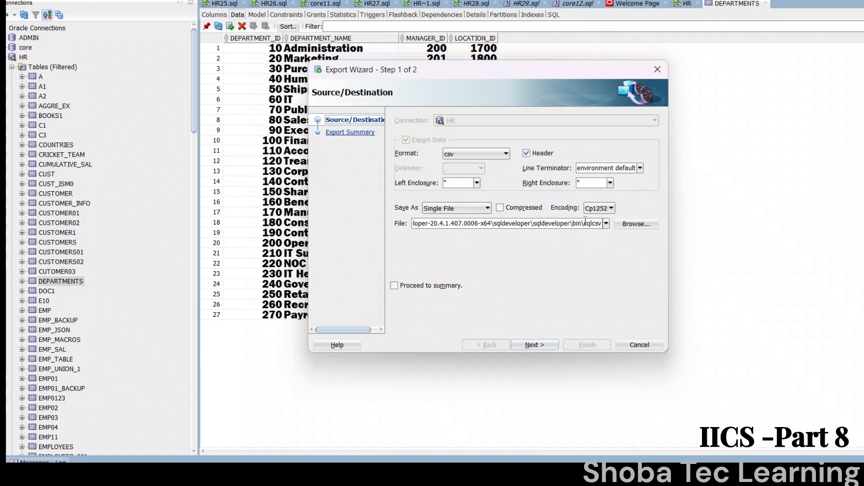
# Step: Change the export file name to Departments_data, keeping the sqldeveloper bin folder as the destination
pyautogui.moveTo(584, 224); pyautogui.dragTo(606, 226)
pyautogui.write('D')
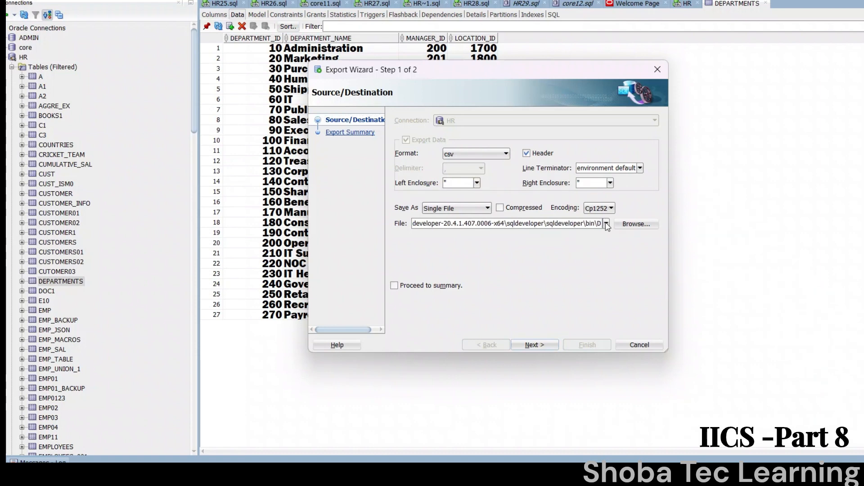
pyautogui.write('epart,m')
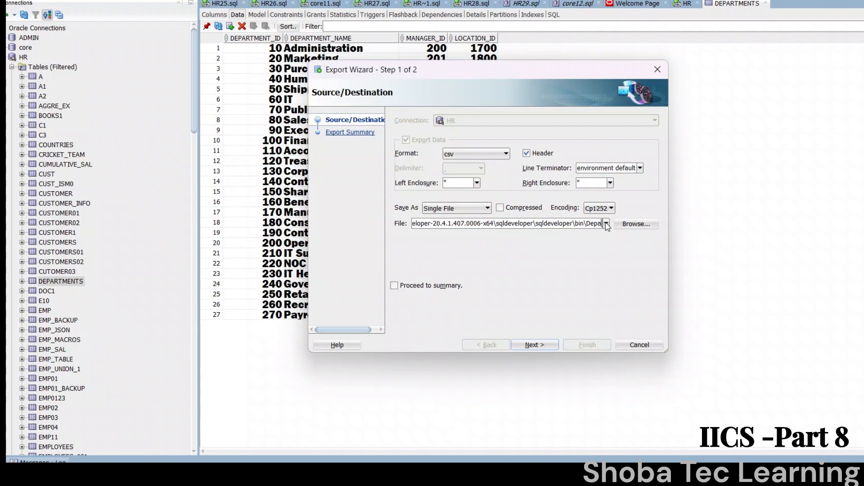
pyautogui.press('BackSpace')
pyautogui.press('BackSpace')
pyautogui.write('ments')
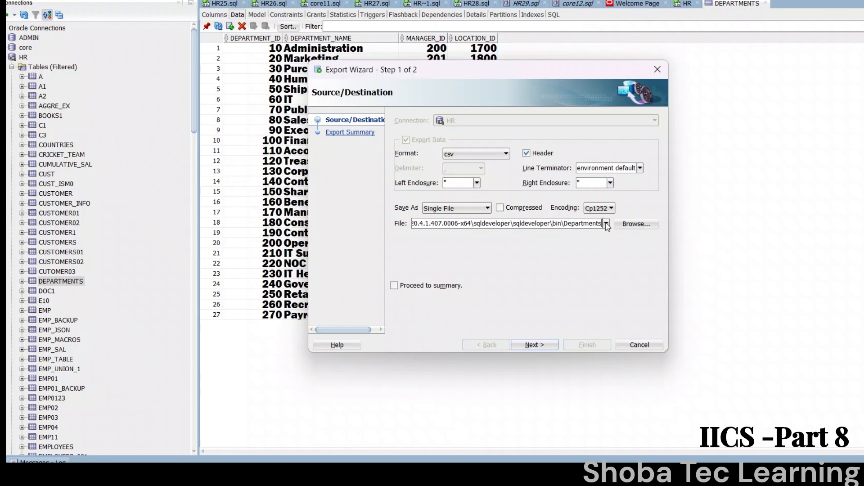
pyautogui.write('_data')
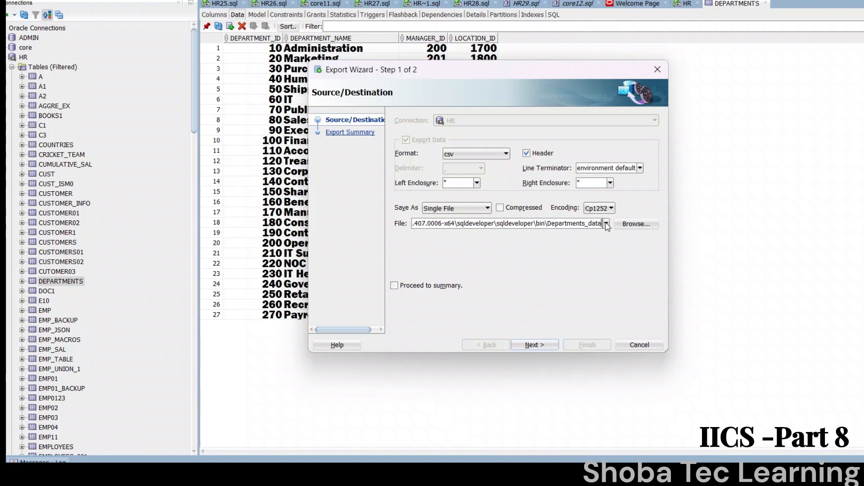
# Step: Copy the export file's full path and complete the export
pyautogui.hotkey('ctrl', 'a')
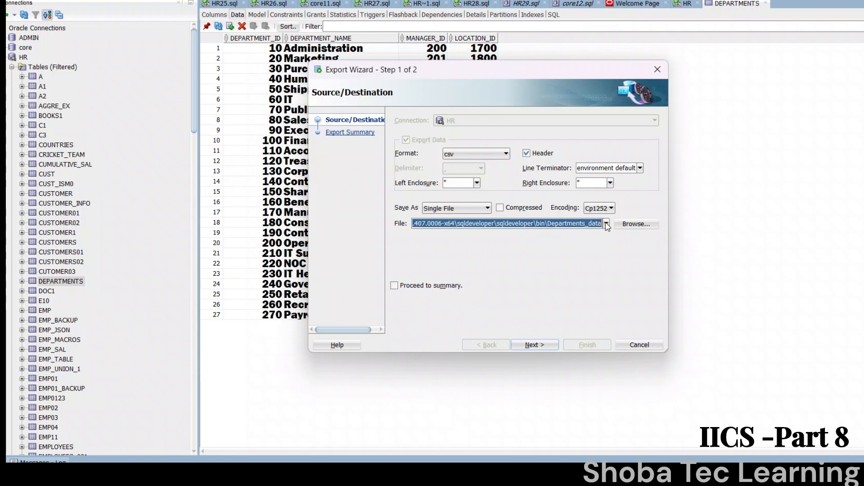
pyautogui.click(549, 345)
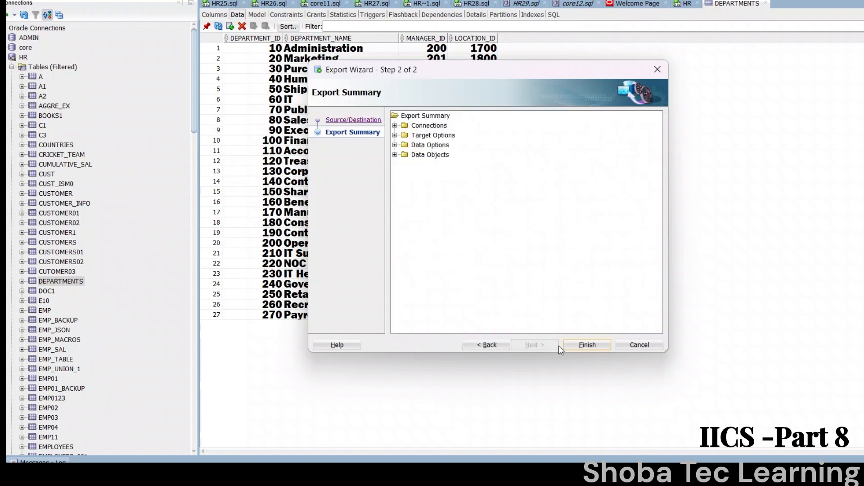
pyautogui.click(594, 345)
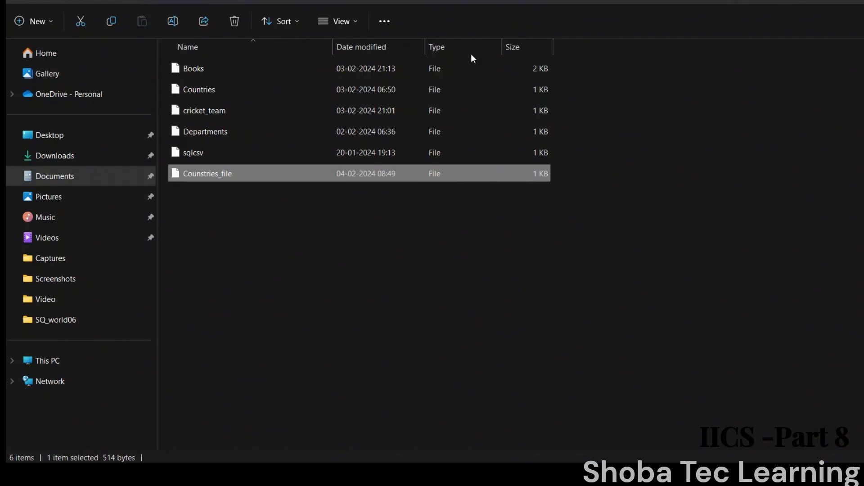
# Step: Switch to File Explorer and go to the sqldeveloper bin folder using the copied path without the file name
pyautogui.click(436, 2)
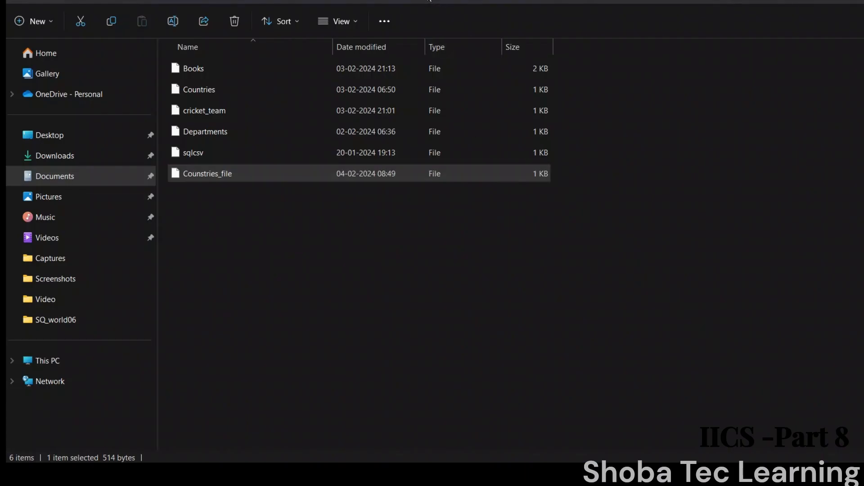
pyautogui.write('C:\\Users\\shoba\\Downloads\\sqldeveloper-20.4.1.407.0006-x64\\sqldeveloper\\sqldeveloper\\bin\\Departments_data')
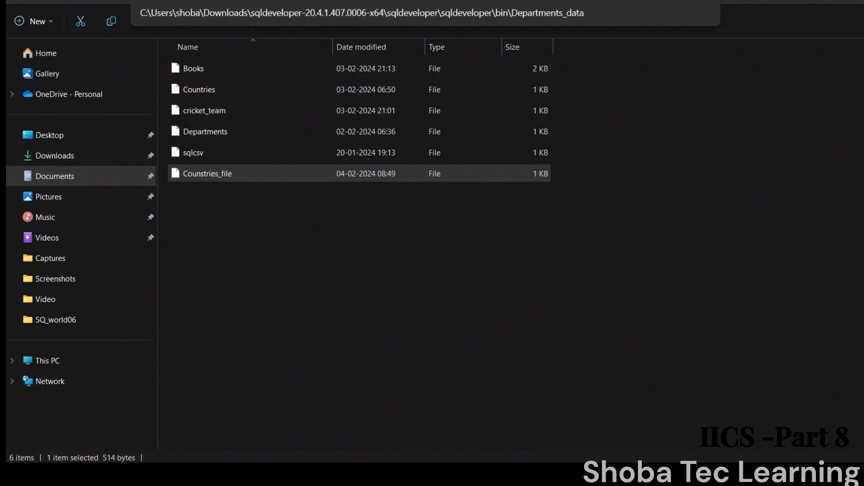
pyautogui.press('BackSpace')
pyautogui.press('BackSpace')
pyautogui.press('BackSpace')
pyautogui.press('BackSpace')
pyautogui.press('BackSpace')
pyautogui.press('BackSpace')
pyautogui.press('BackSpace')
pyautogui.press('BackSpace')
pyautogui.press('BackSpace')
pyautogui.press('BackSpace')
pyautogui.press('BackSpace')
pyautogui.press('BackSpace')
pyautogui.press('BackSpace')
pyautogui.press('BackSpace')
pyautogui.press('BackSpace')
pyautogui.press('BackSpace')
pyautogui.press('BackSpace')
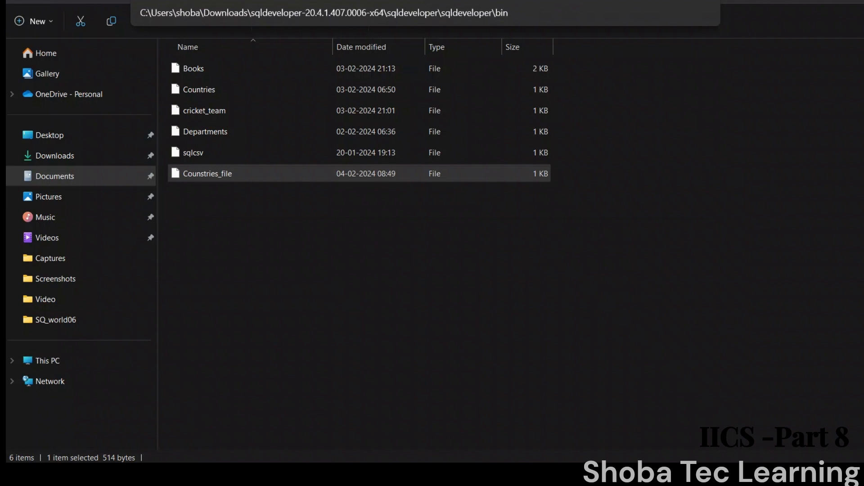
pyautogui.press('Return')
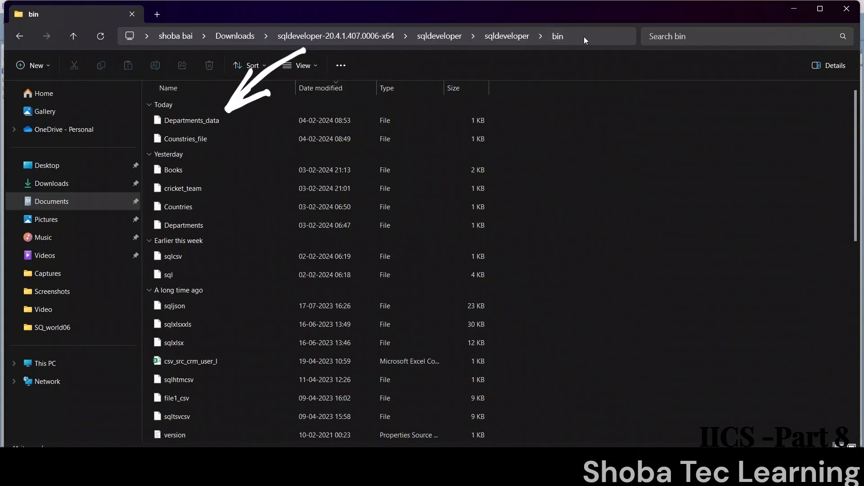
# Step: Copy the Departments_data file from the bin folder into Documents\A_IICS_flatfile\Flatfile_src
pyautogui.click(429, 120)
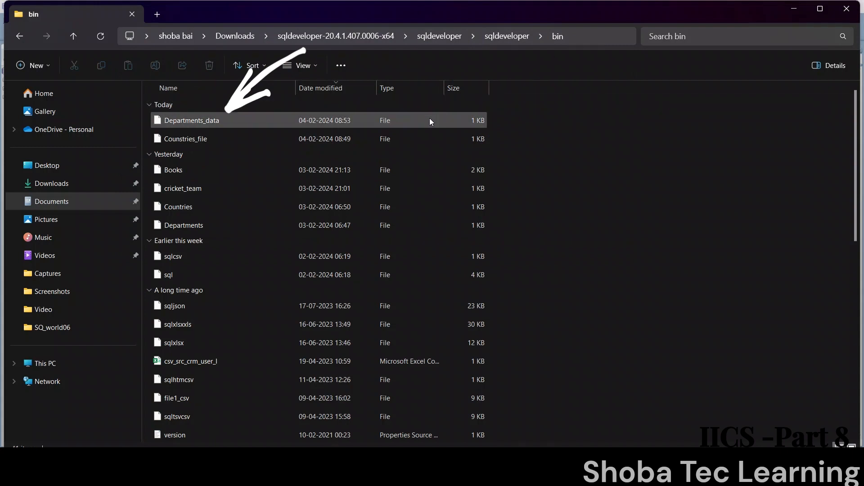
pyautogui.click(429, 120)
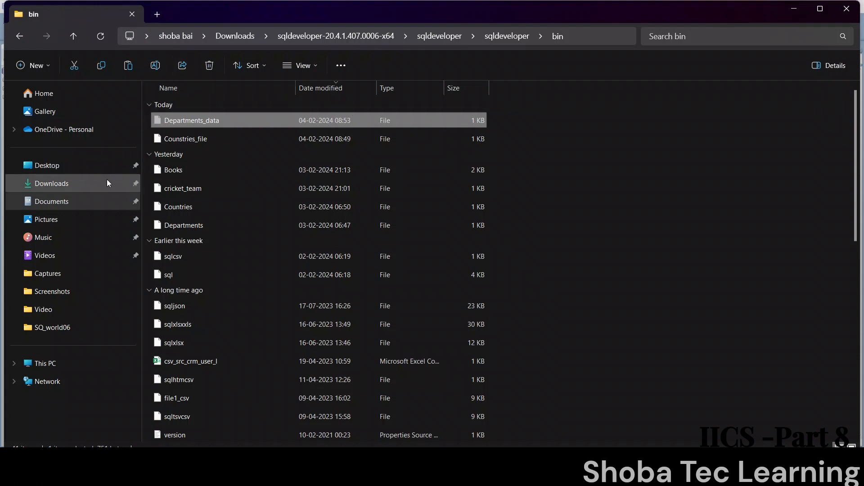
pyautogui.click(98, 199)
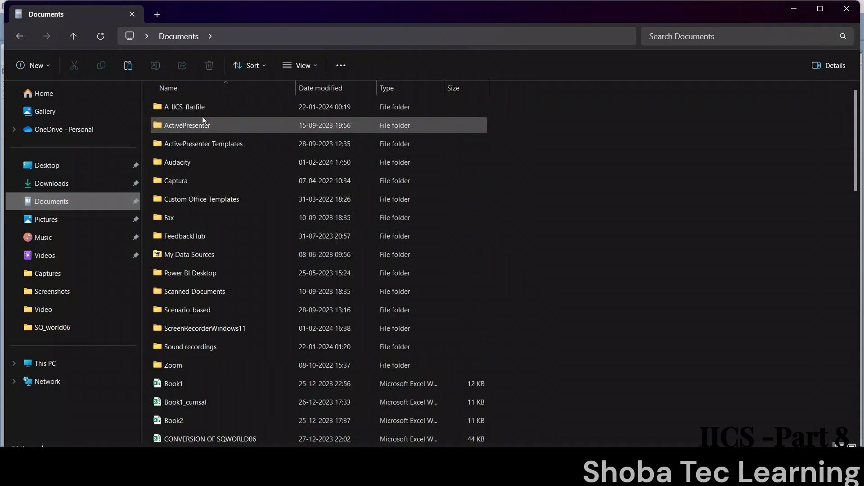
pyautogui.doubleClick(209, 106)
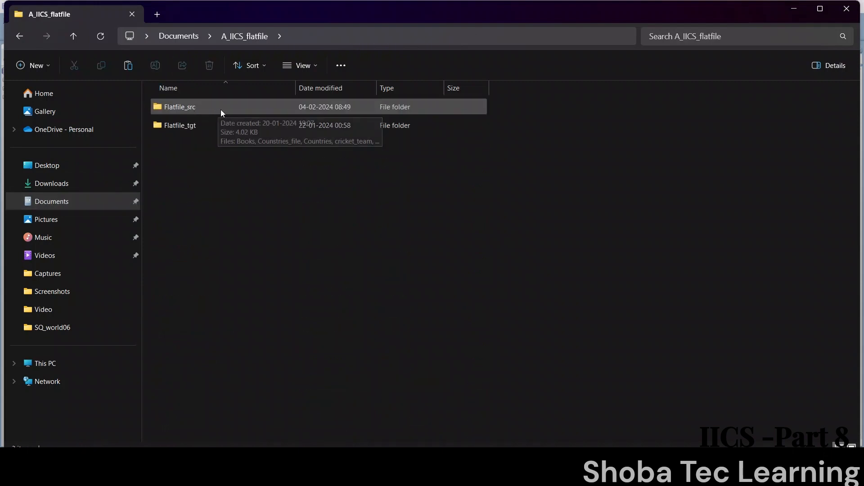
pyautogui.doubleClick(221, 110)
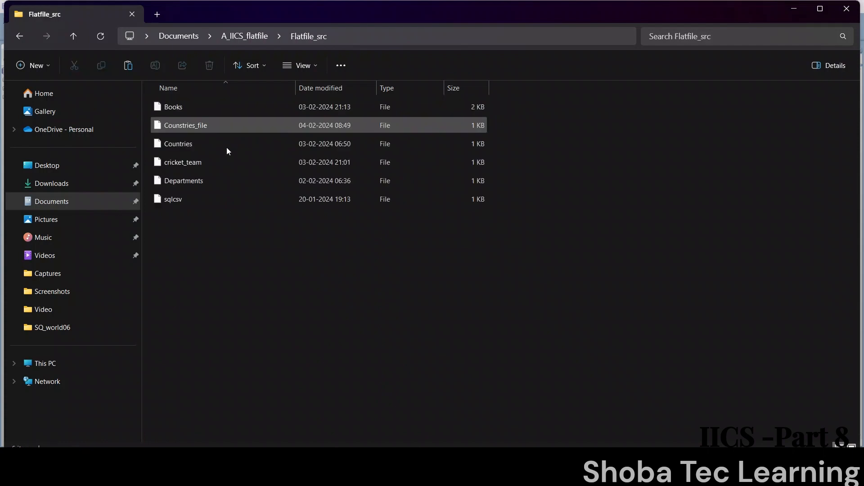
pyautogui.hotkey('ctrl', 'v')
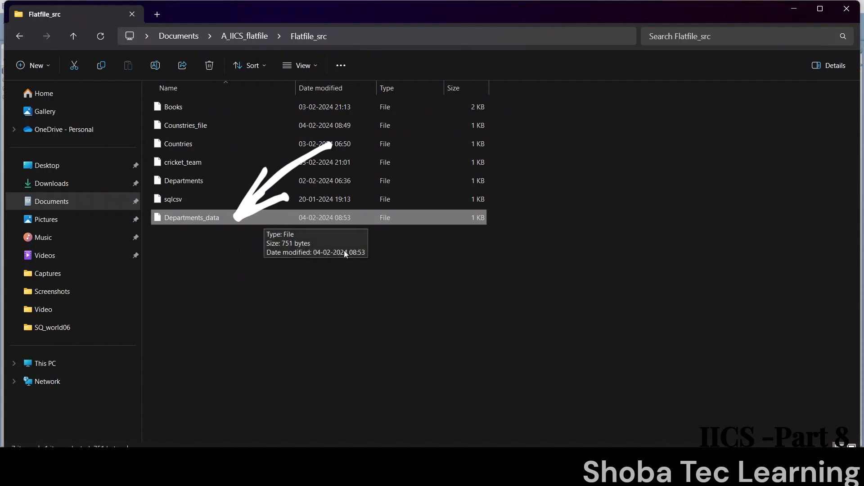
# Step: Switch to Oracle SQL Developer and begin a statement in the core12.sql worksheet with "create table tgt_departments"
pyautogui.moveTo(626, 445)
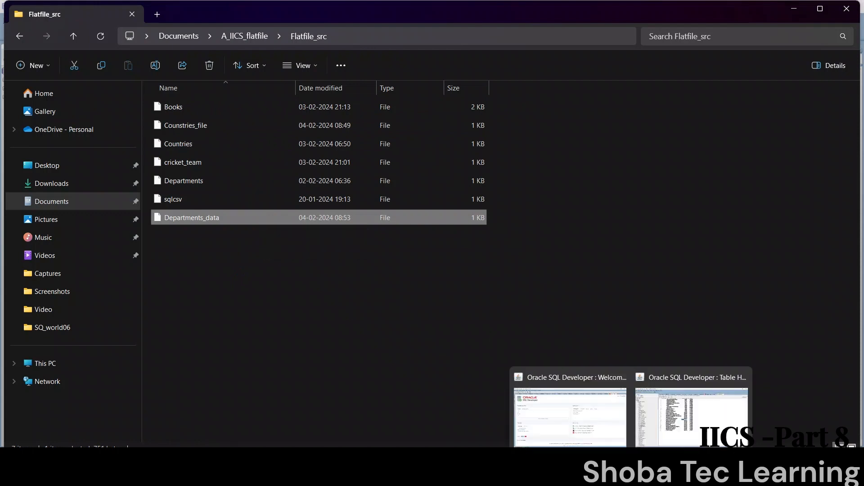
pyautogui.click(665, 427)
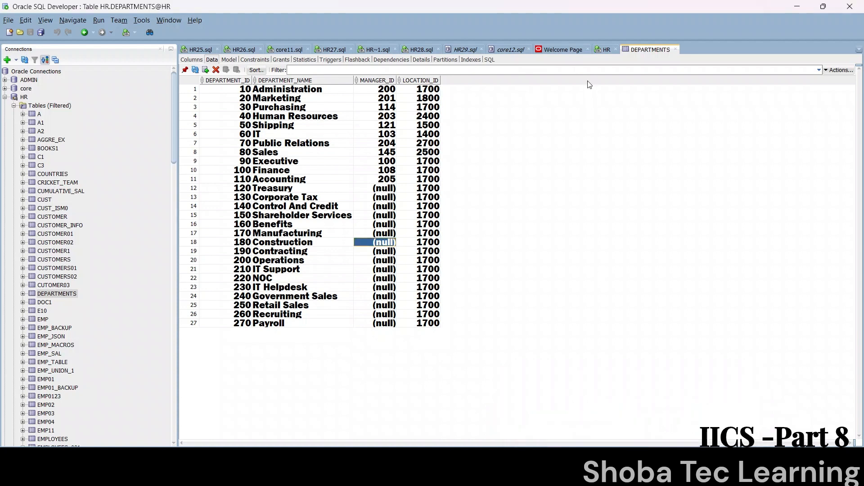
pyautogui.click(502, 54)
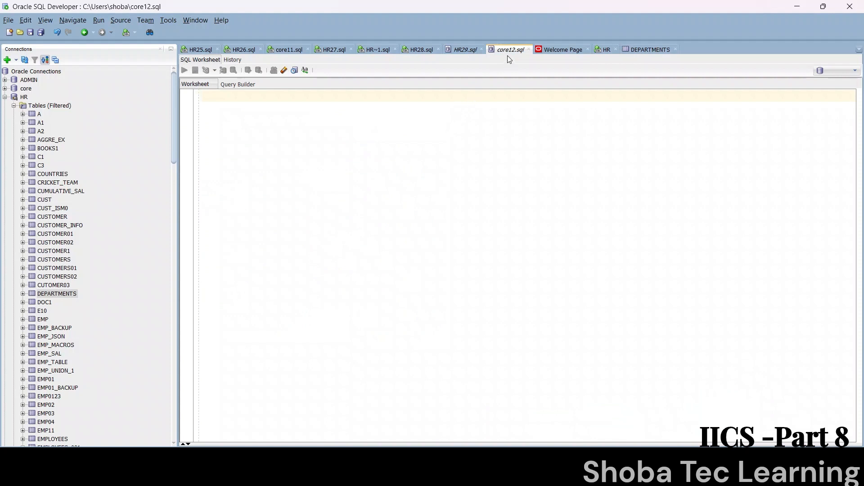
pyautogui.write('create table ')
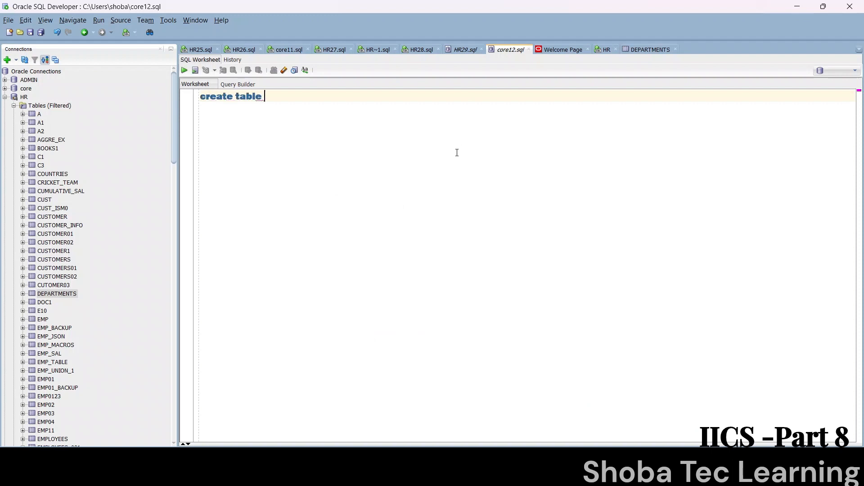
pyautogui.write('tgt_department')
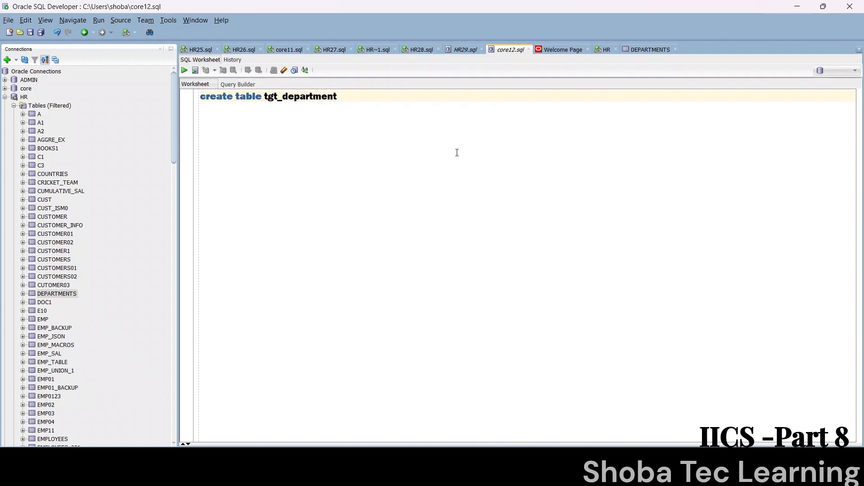
pyautogui.write('s as select ')
pyautogui.write('* from ')
pyautogui.write('hr')
# Step: Complete the create table statement with "as select * from hr.departments;"
pyautogui.press('BackSpace')
pyautogui.write('r')
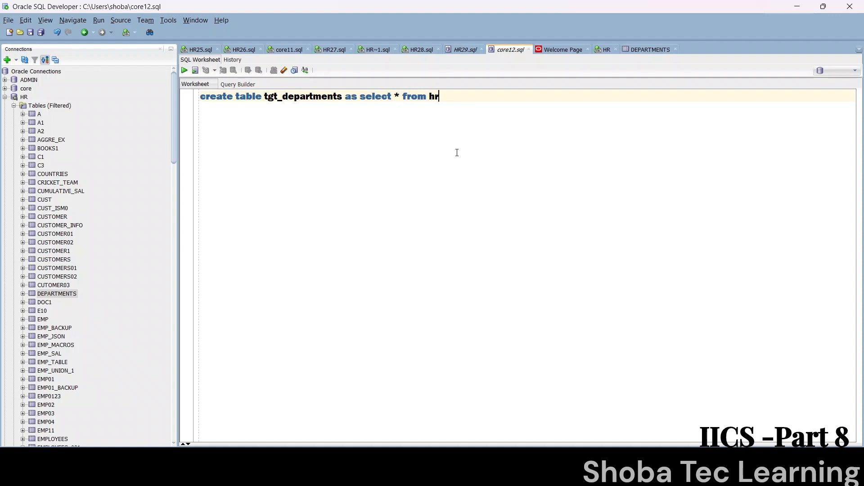
pyautogui.write('.departments;')
# Step: Run the tgt_departments create table statement on the core connection, entering the account password to log in
pyautogui.hotkey('ctrl', 'a')
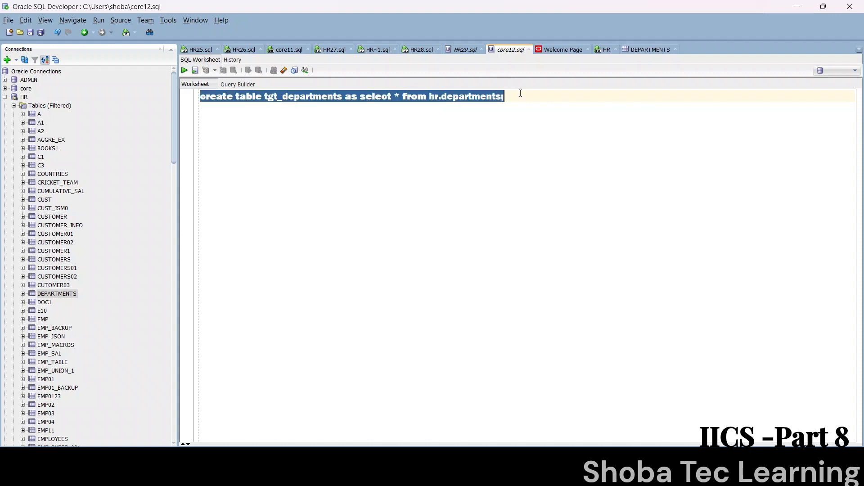
pyautogui.click(184, 70)
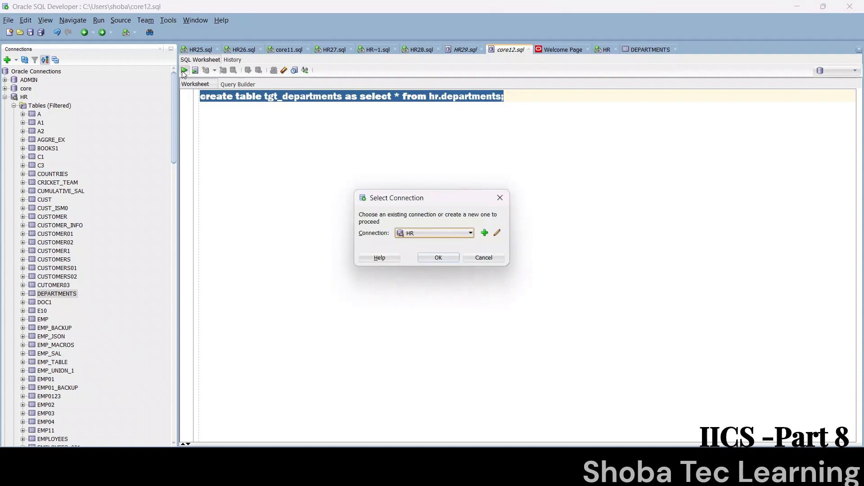
pyautogui.click(459, 233)
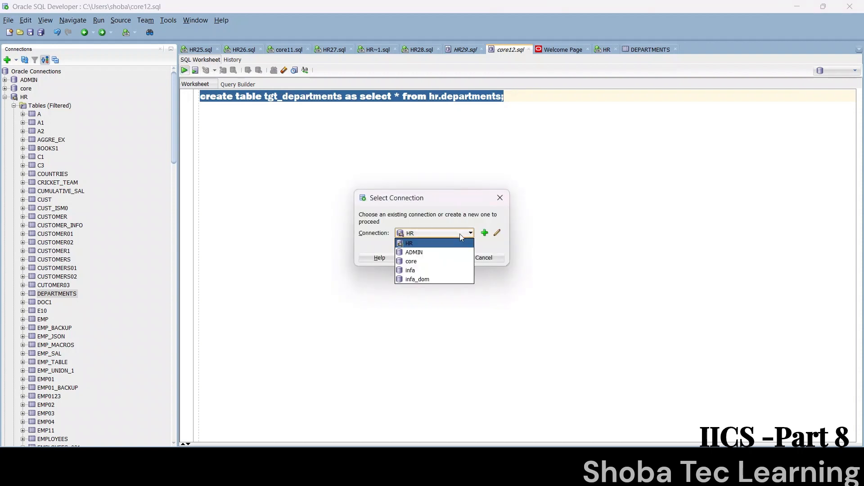
pyautogui.click(453, 263)
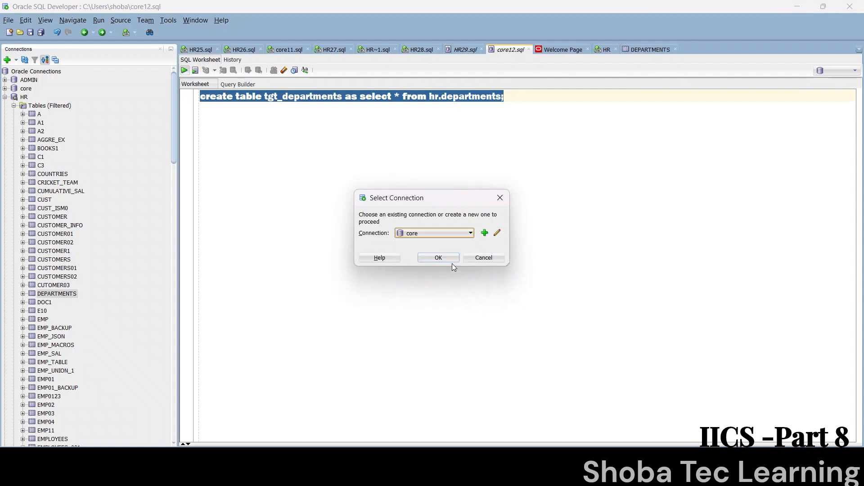
pyautogui.click(441, 257)
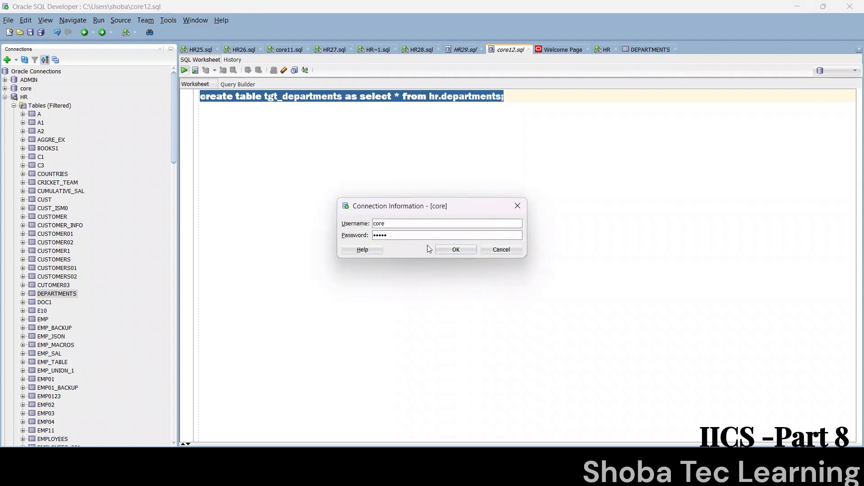
pyautogui.click(463, 248)
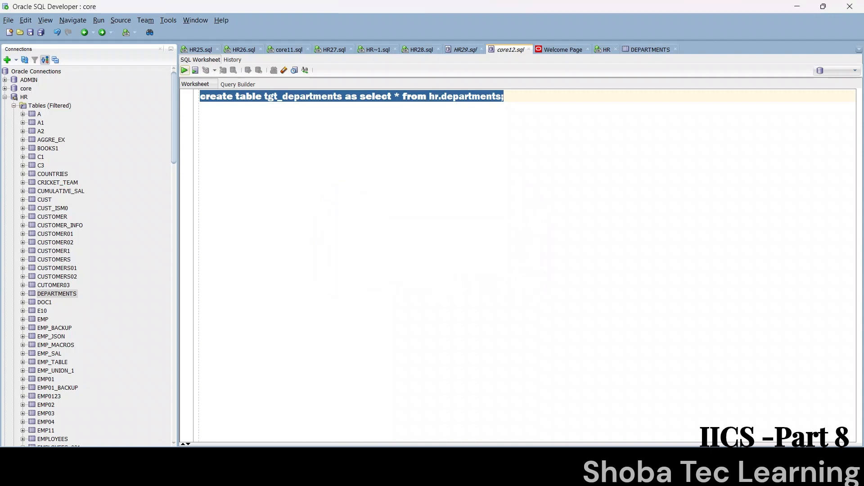
pyautogui.click(497, 52)
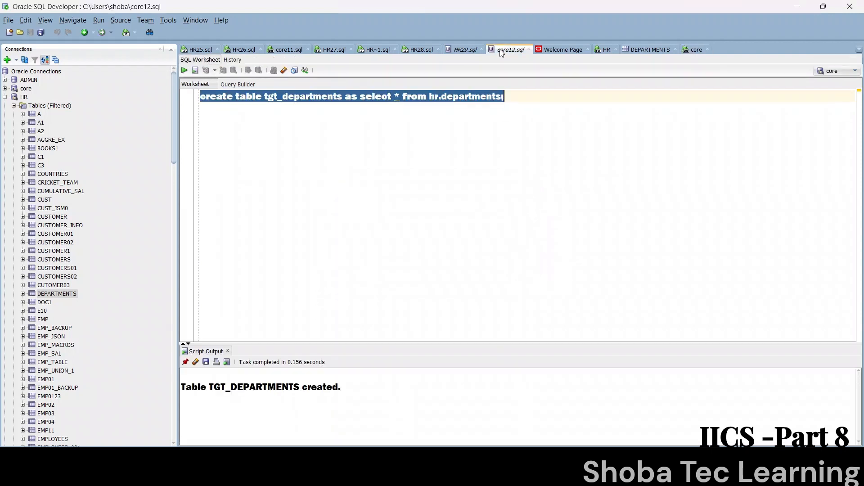
pyautogui.moveTo(341, 387); pyautogui.dragTo(235, 387)
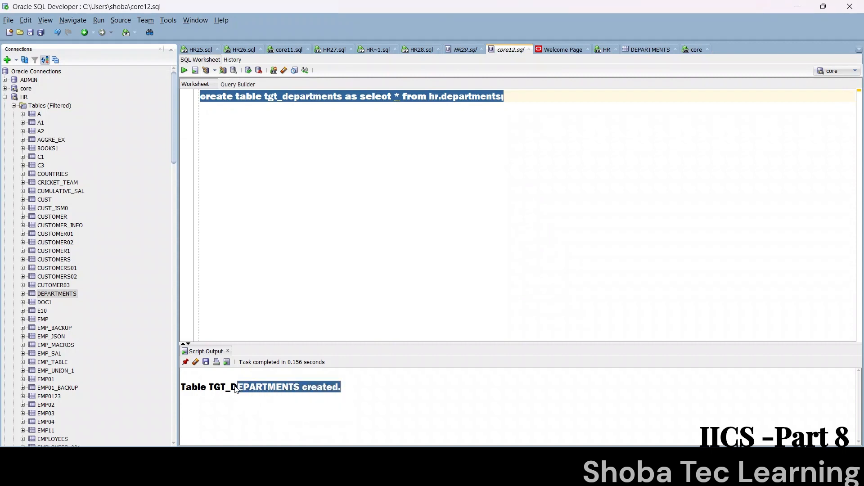
# Step: Add the query "select * from tgt_departments;" below the create statement, run it and enlarge the results area
pyautogui.click(517, 102)
pyautogui.press('Return')
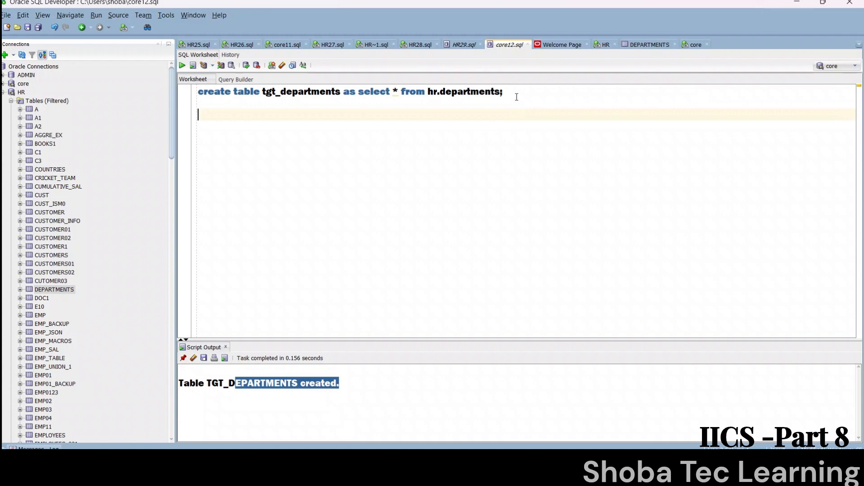
pyautogui.write('elect * from tg')
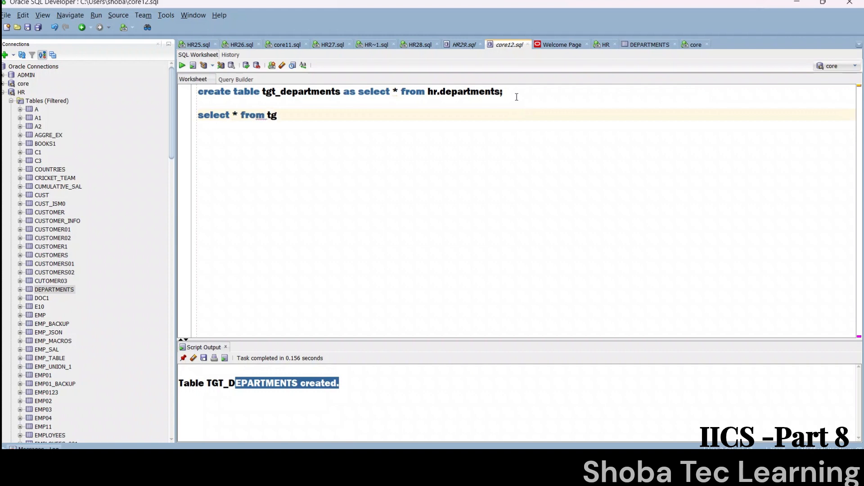
pyautogui.write('t_departments;')
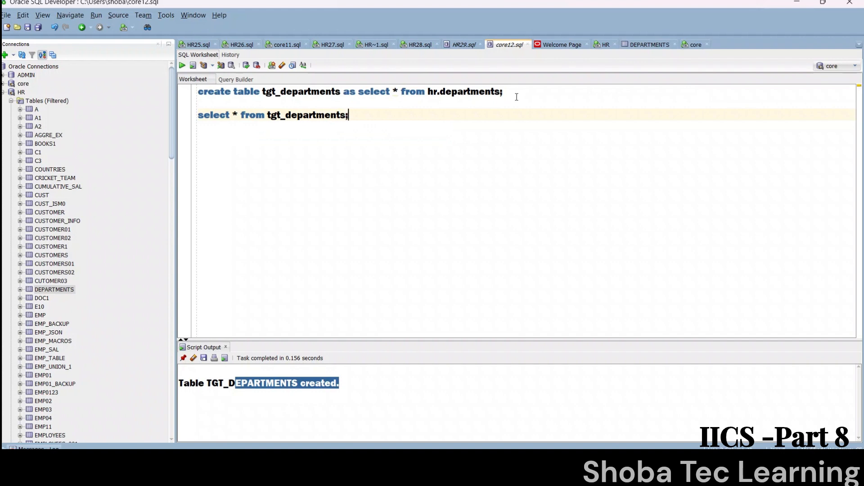
pyautogui.hotkey('ctrl', 'Return')
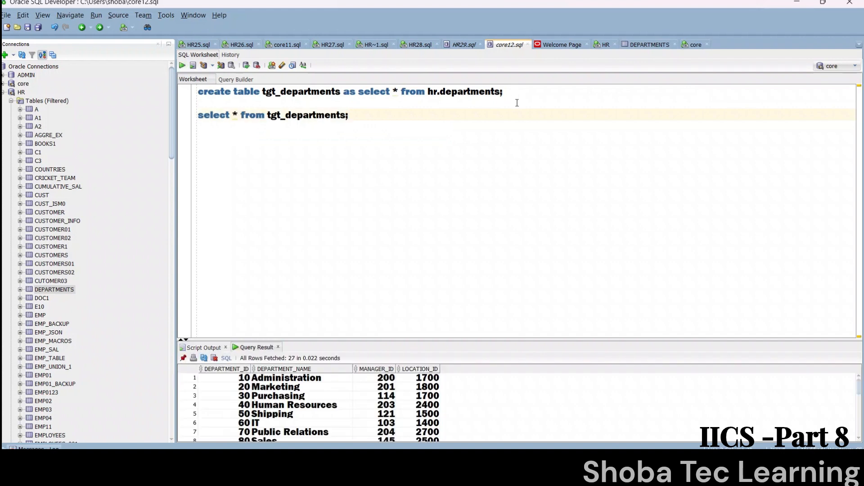
pyautogui.moveTo(513, 338); pyautogui.dragTo(499, 276)
# Step: Add the statement "truncate table tgt_departments;" below the select query and run it
pyautogui.press('Return')
pyautogui.press('Return')
pyautogui.write('truncate table')
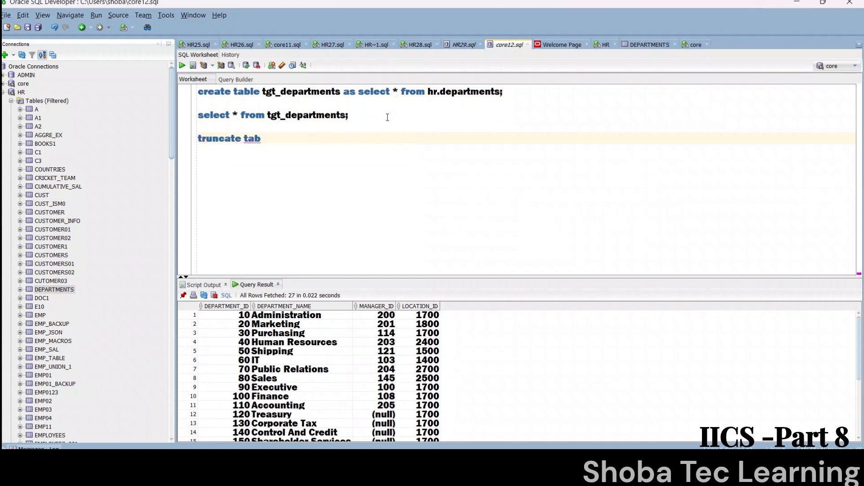
pyautogui.moveTo(347, 117); pyautogui.dragTo(268, 115)
pyautogui.hotkey('ctrl', 'c')
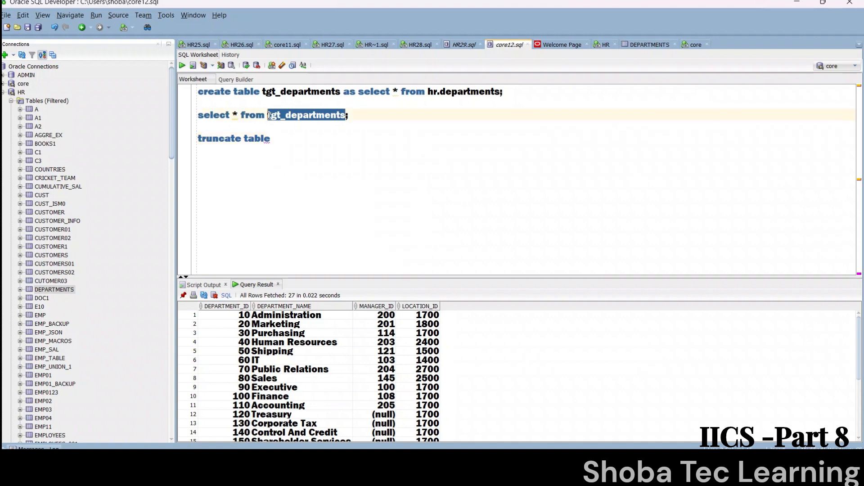
pyautogui.click(280, 139)
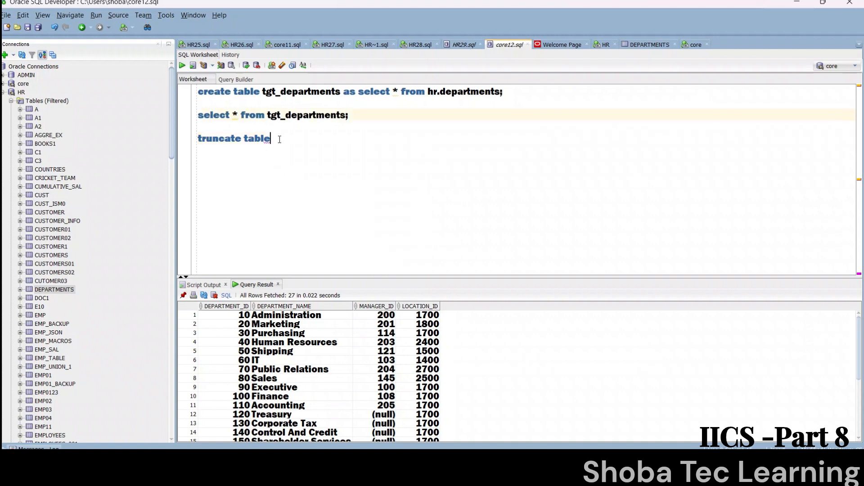
pyautogui.hotkey('ctrl', 'v')
pyautogui.write(';')
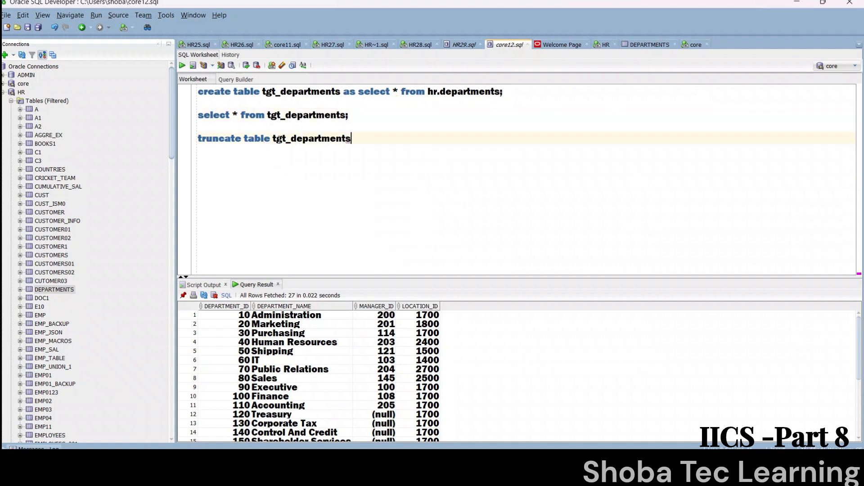
pyautogui.hotkey('ctrl', 'Return')
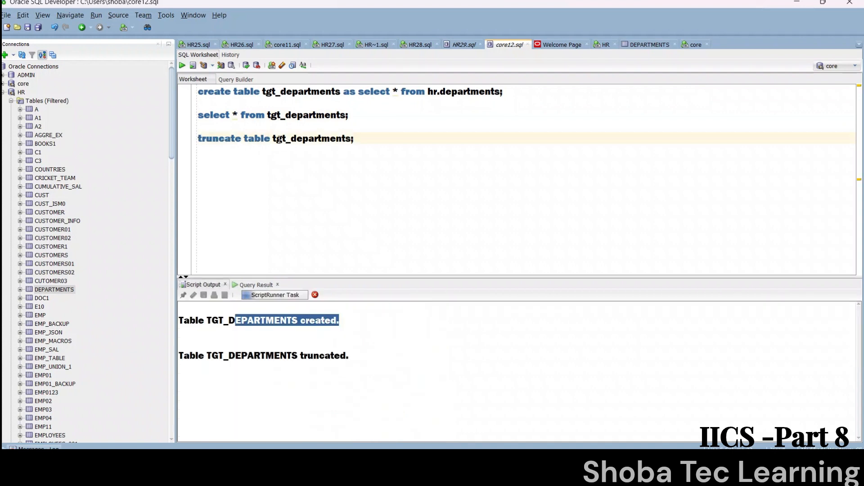
# Step: Rerun the select query on tgt_departments to check the table's contents after truncation
pyautogui.moveTo(219, 360); pyautogui.dragTo(330, 346)
pyautogui.click(366, 114)
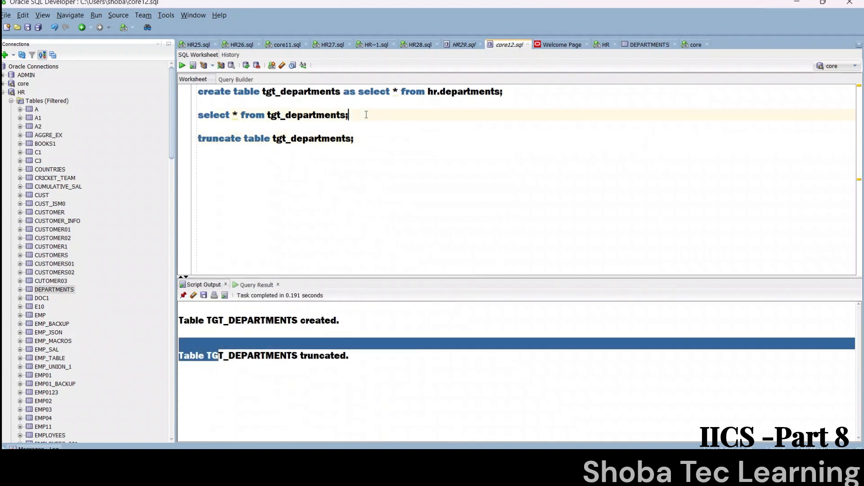
pyautogui.hotkey('ctrl', 'Return')
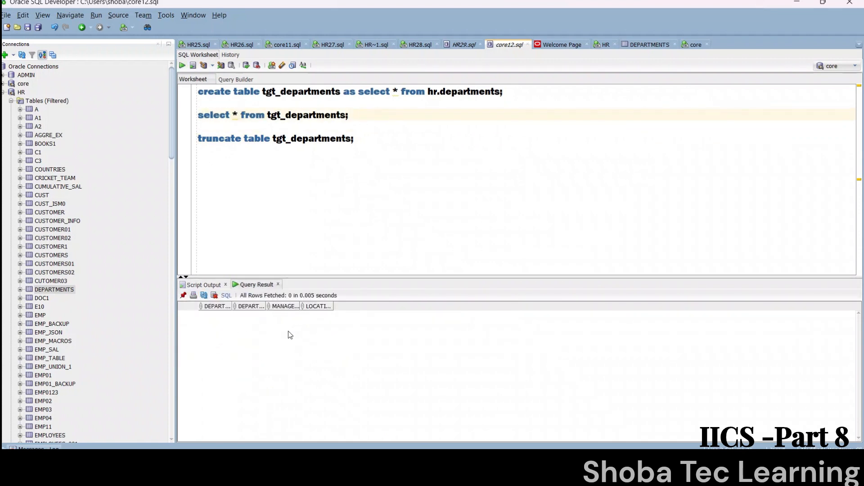
# Step: Switch to Informatica Data Integration in Chrome and create a new mapping
pyautogui.moveTo(581, 460)
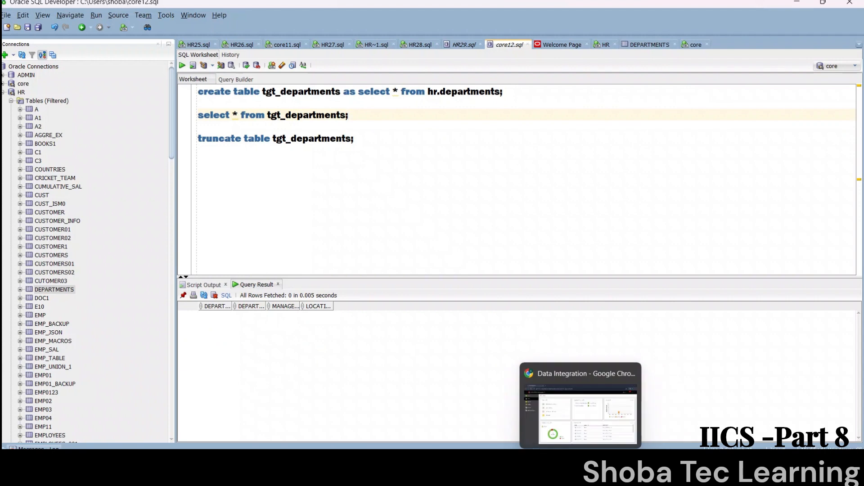
pyautogui.click(585, 426)
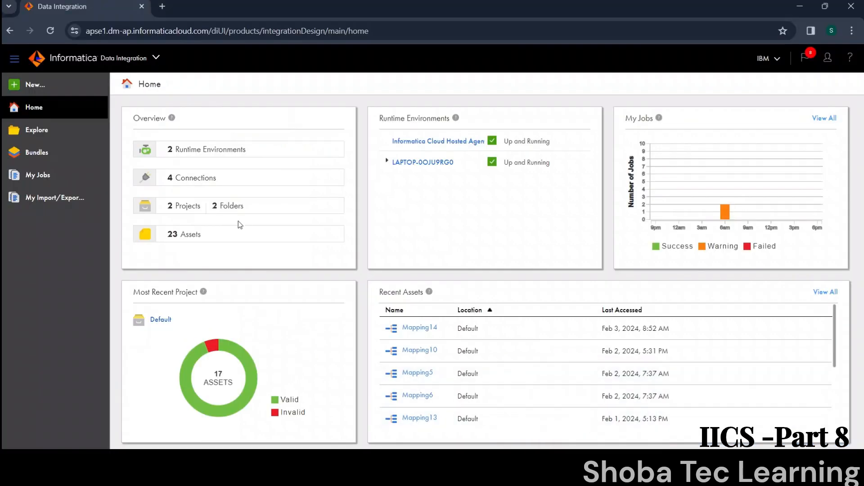
pyautogui.click(88, 81)
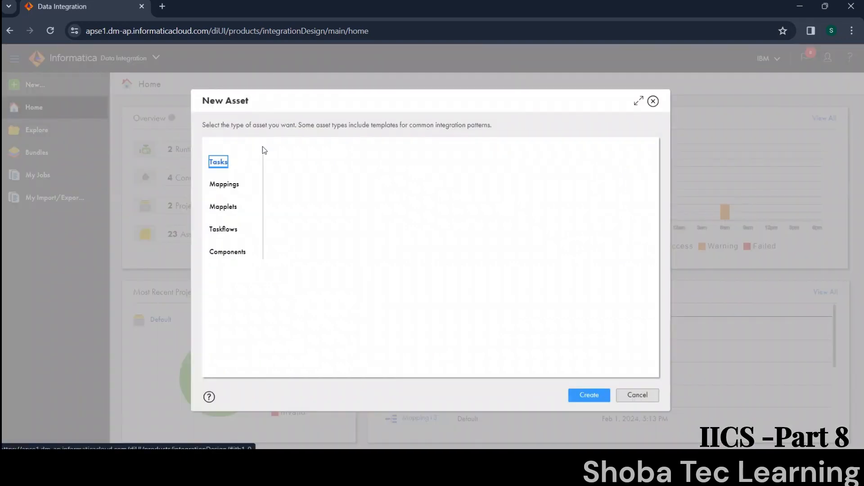
pyautogui.click(233, 186)
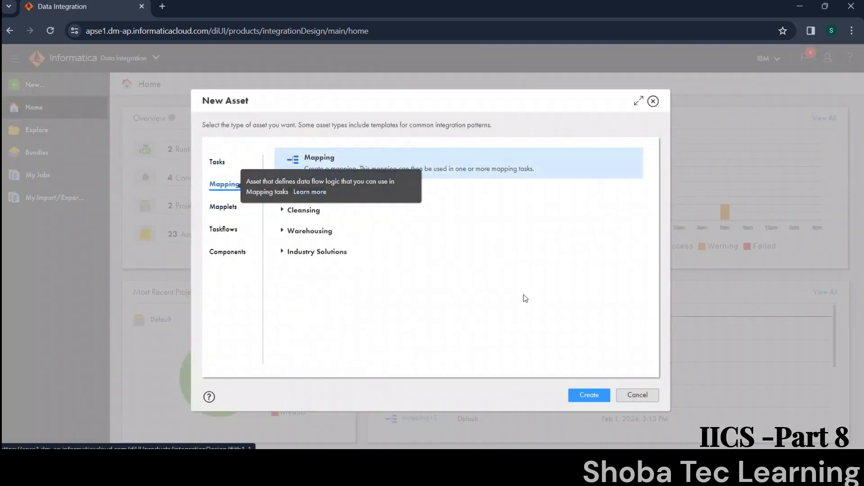
pyautogui.click(588, 395)
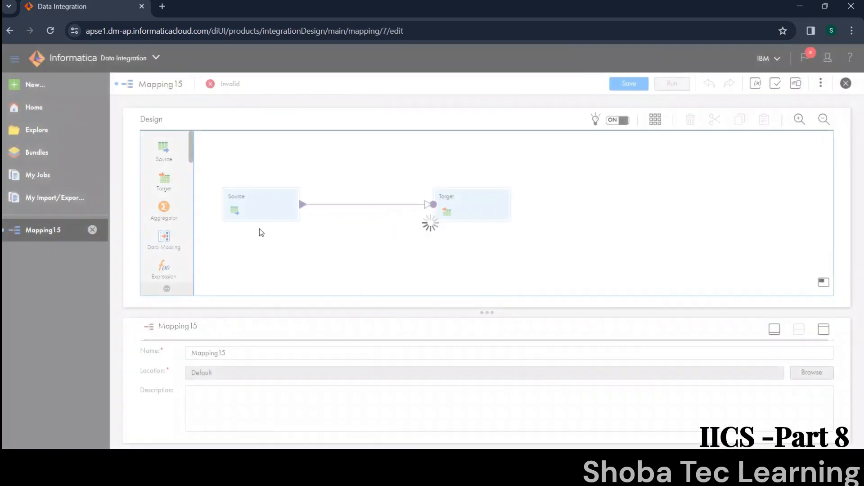
# Step: Maximize the Source transformation's properties and set its connection to Flat_file_Src (Flat File)
pyautogui.click(257, 205)
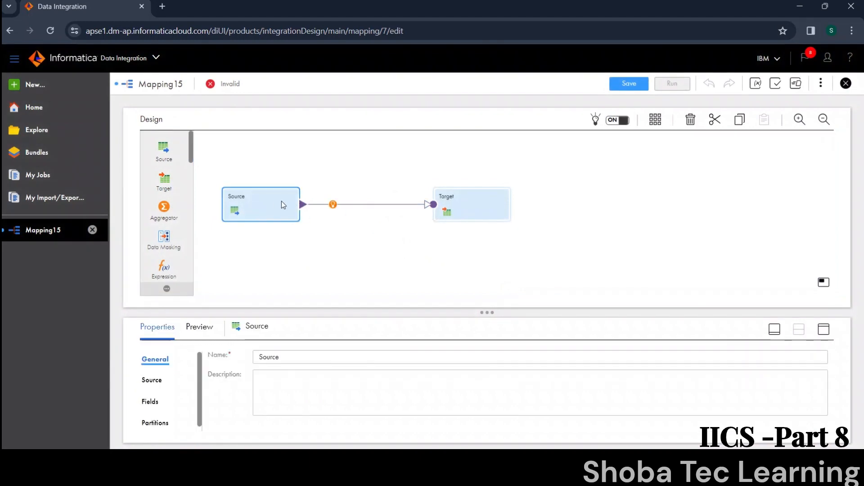
pyautogui.click(824, 330)
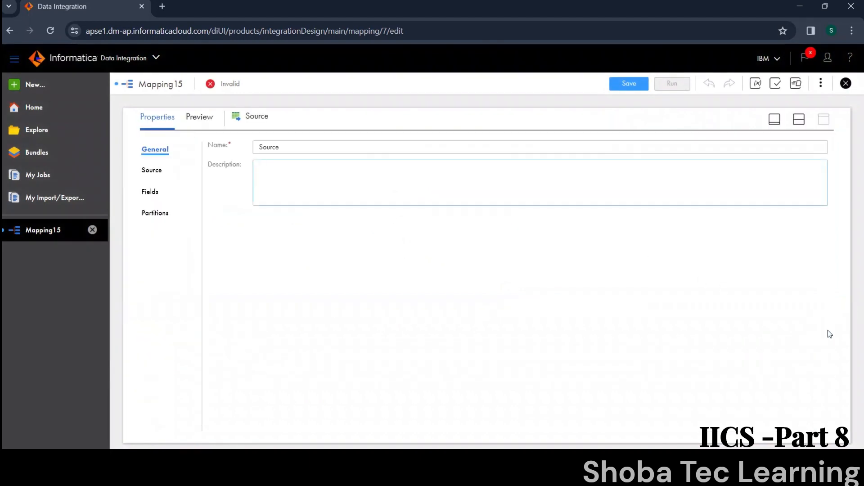
pyautogui.click(159, 169)
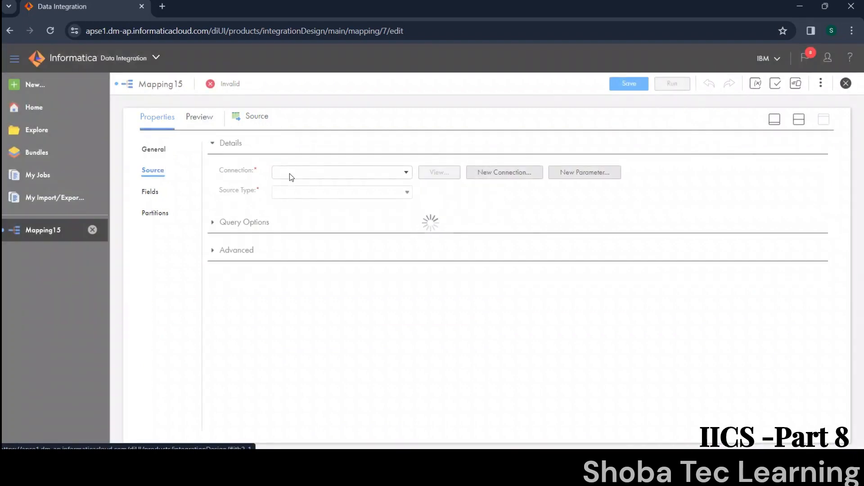
pyautogui.click(291, 174)
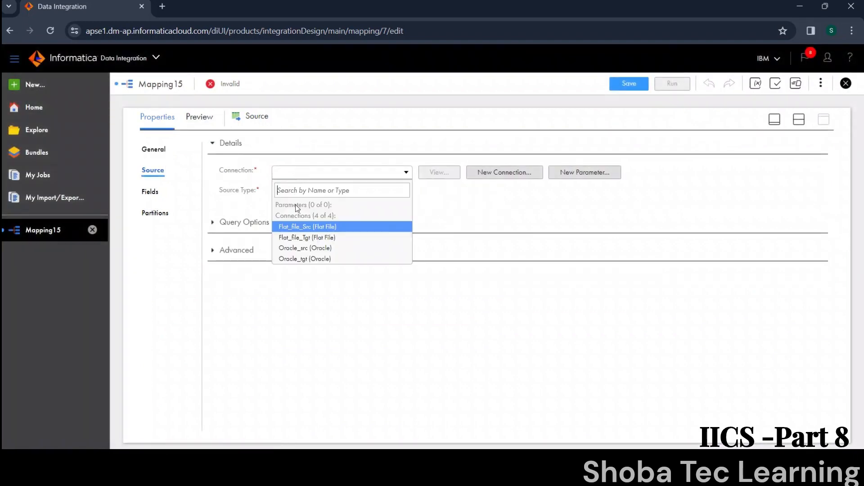
pyautogui.click(301, 226)
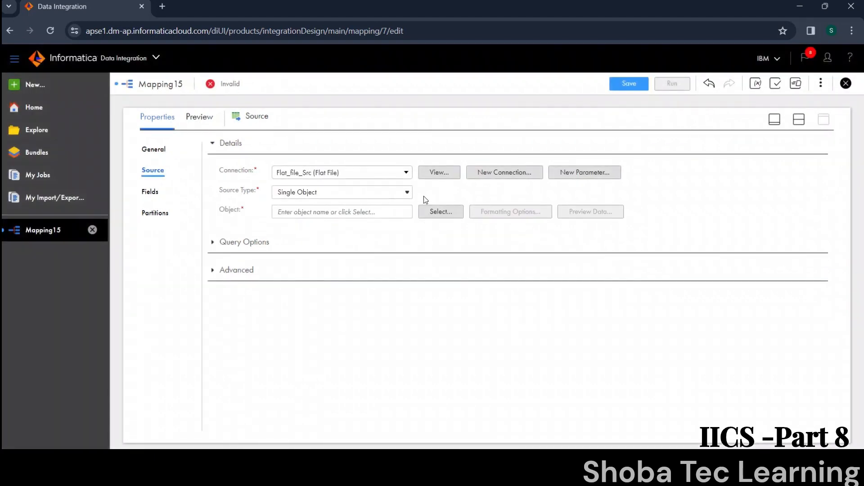
# Step: Choose Departments_data as the object of the Source transformation
pyautogui.click(432, 211)
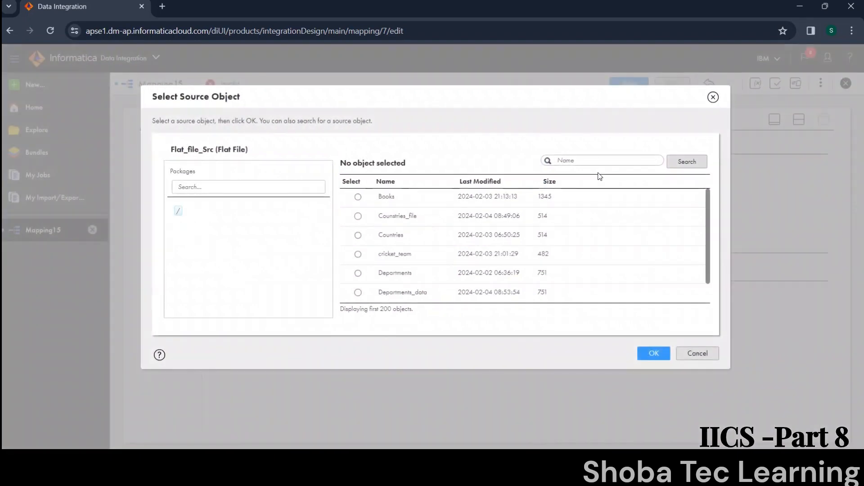
pyautogui.write('department')
pyautogui.click(563, 292)
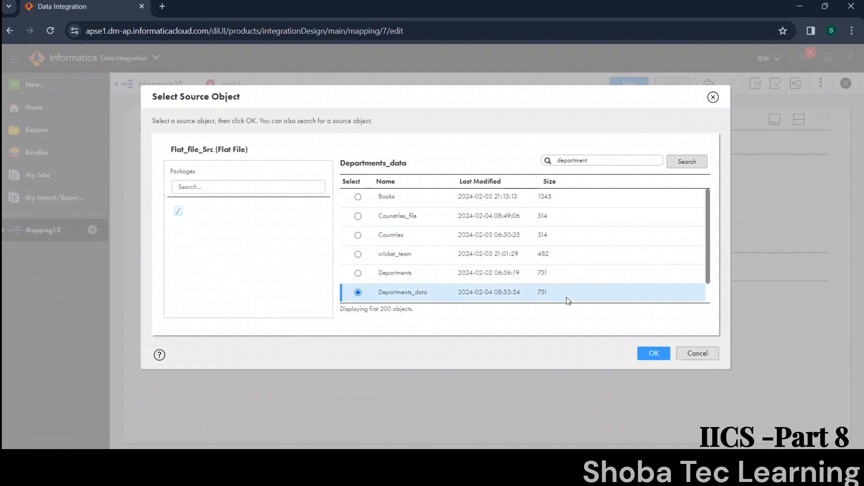
pyautogui.click(651, 353)
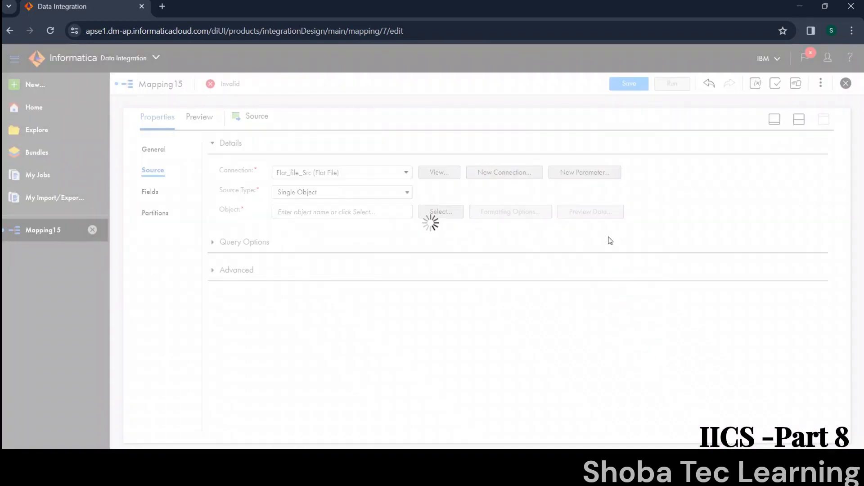
# Step: Preview the Departments_data source rows and close the preview
pyautogui.click(599, 213)
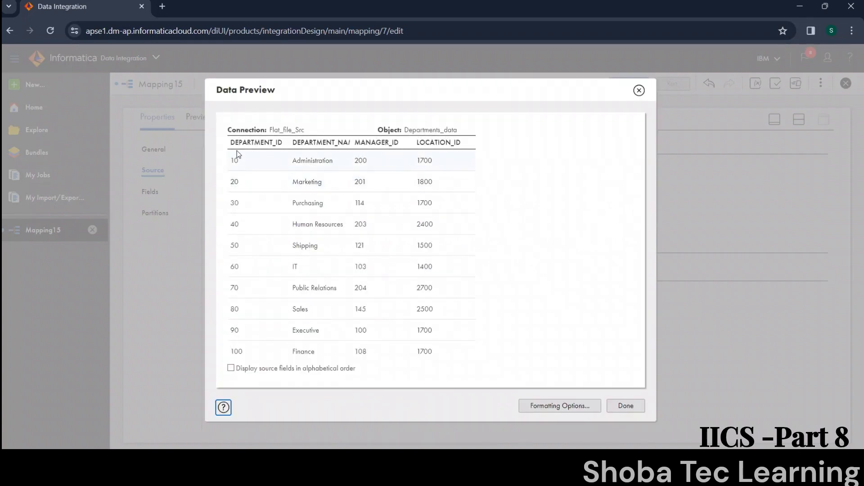
pyautogui.moveTo(237, 153); pyautogui.dragTo(239, 177)
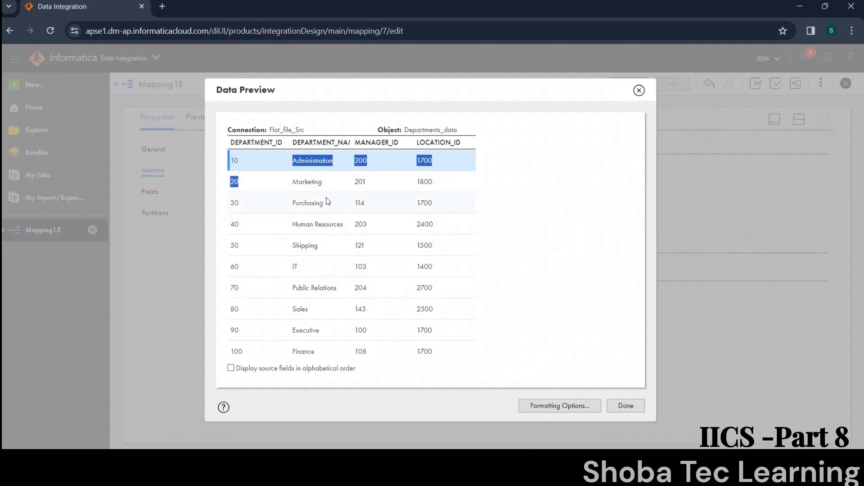
pyautogui.click(639, 91)
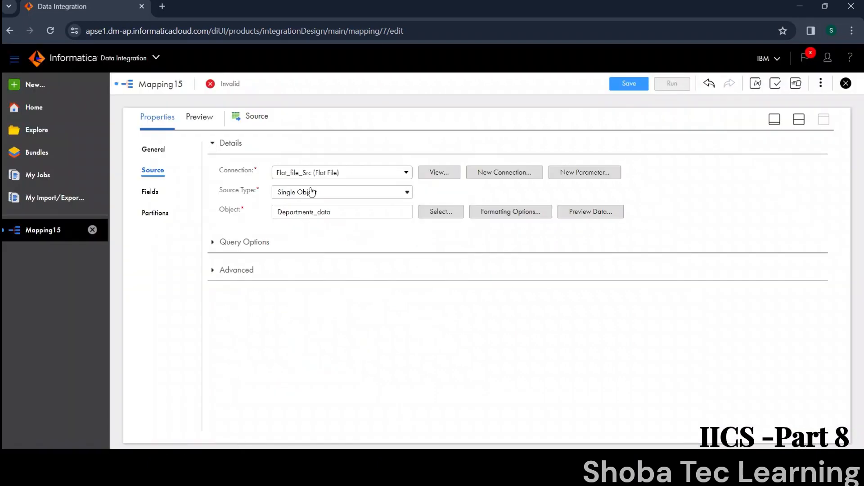
# Step: Enable metadata editing for the Source transformation's fields and set the native type of DEPARTMENT_ID to number
pyautogui.click(151, 193)
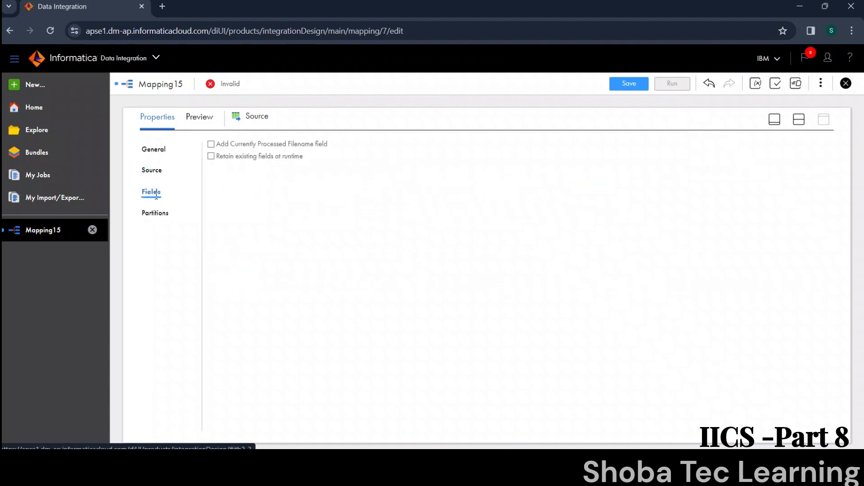
pyautogui.click(753, 180)
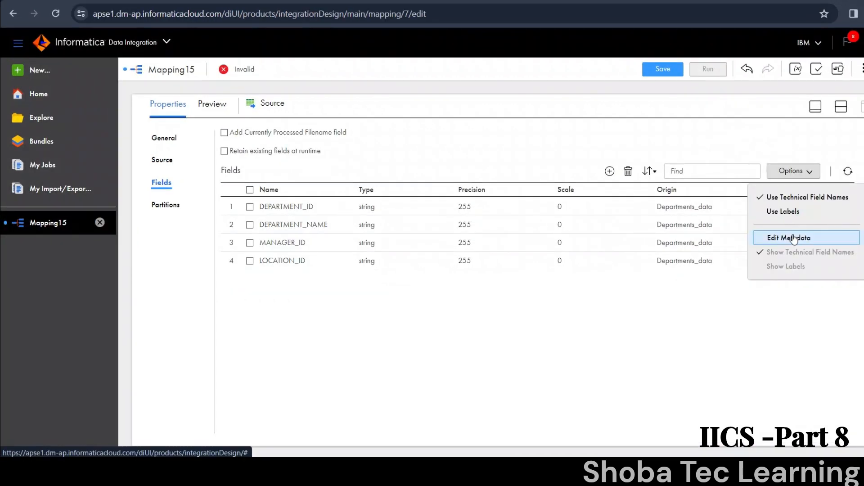
pyautogui.click(795, 237)
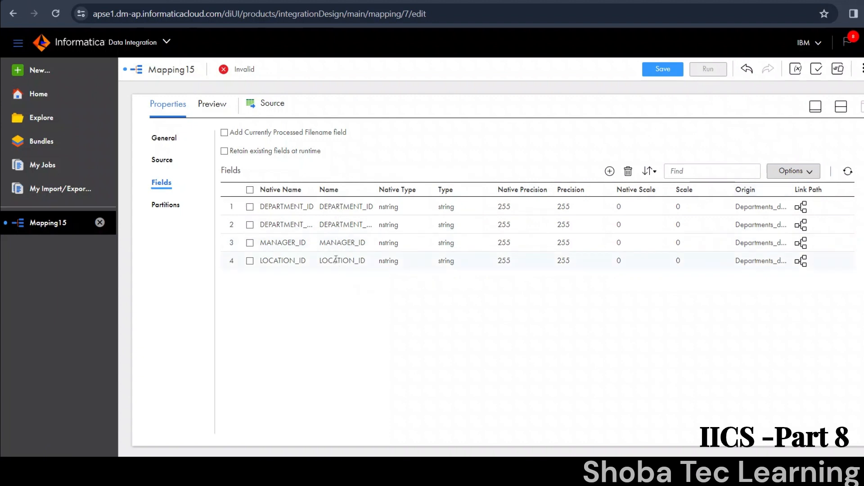
pyautogui.click(393, 212)
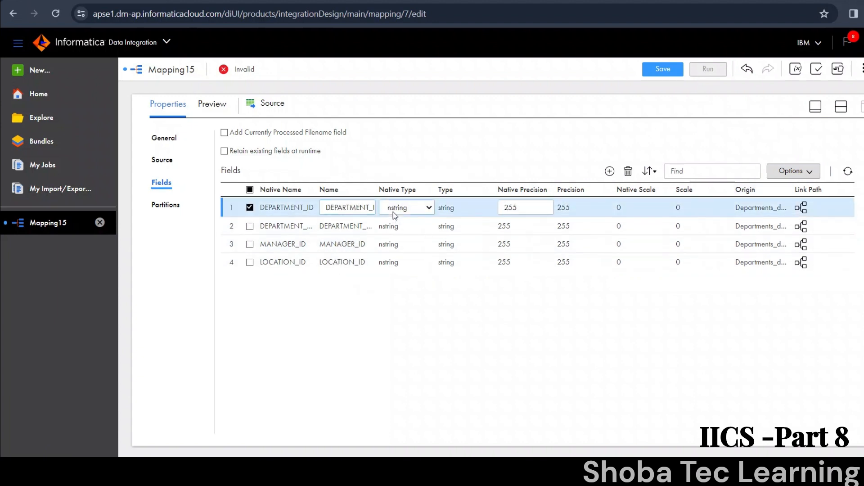
pyautogui.click(393, 212)
pyautogui.click(400, 273)
# Step: Set the native type of the MANAGER_ID and LOCATION_ID source fields to number
pyautogui.click(395, 244)
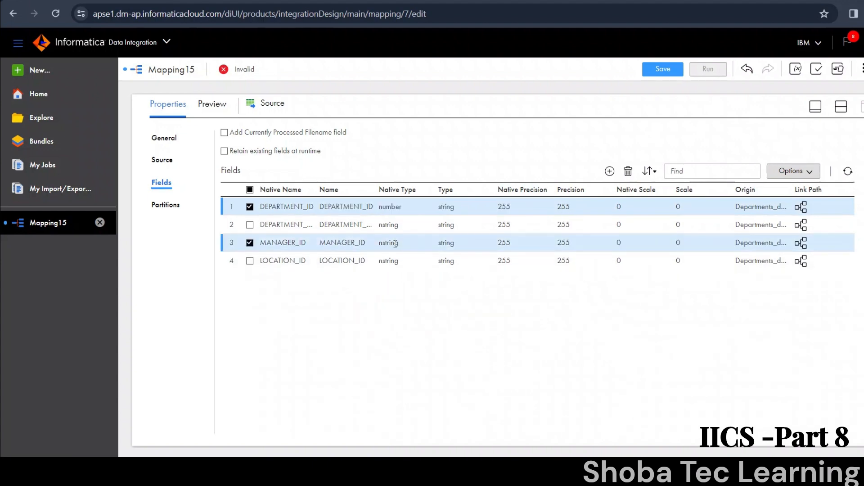
pyautogui.click(394, 244)
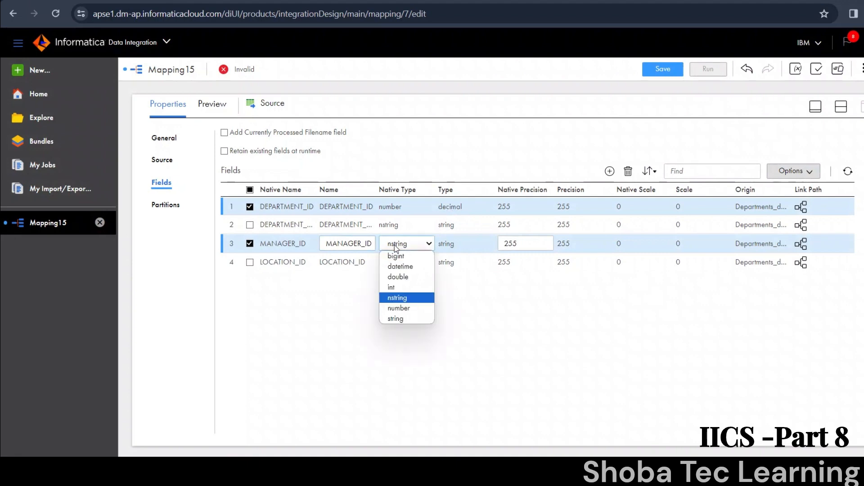
pyautogui.click(400, 311)
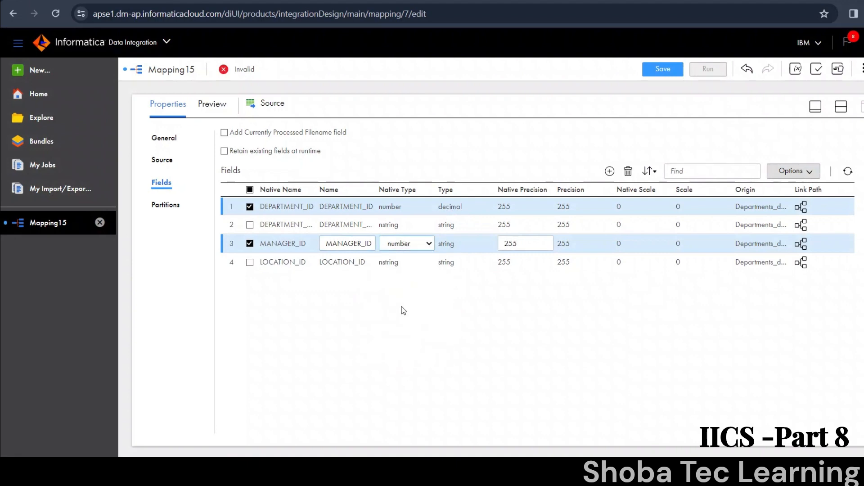
pyautogui.click(403, 265)
pyautogui.click(403, 265)
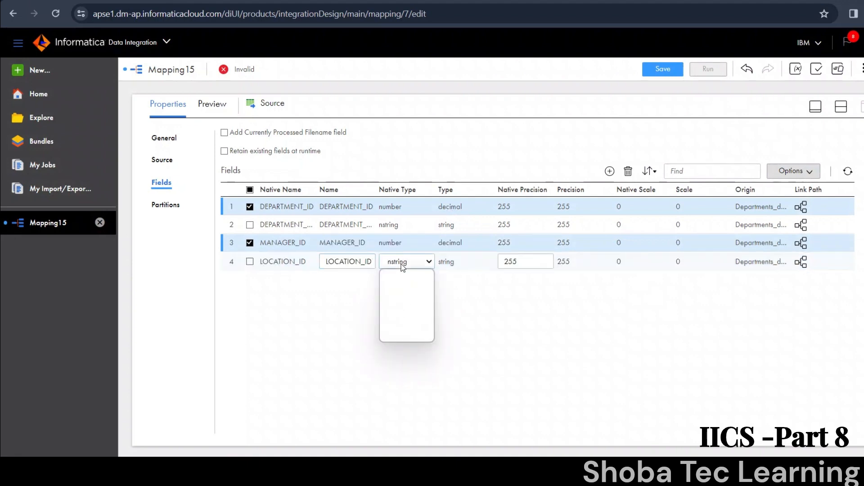
pyautogui.click(401, 264)
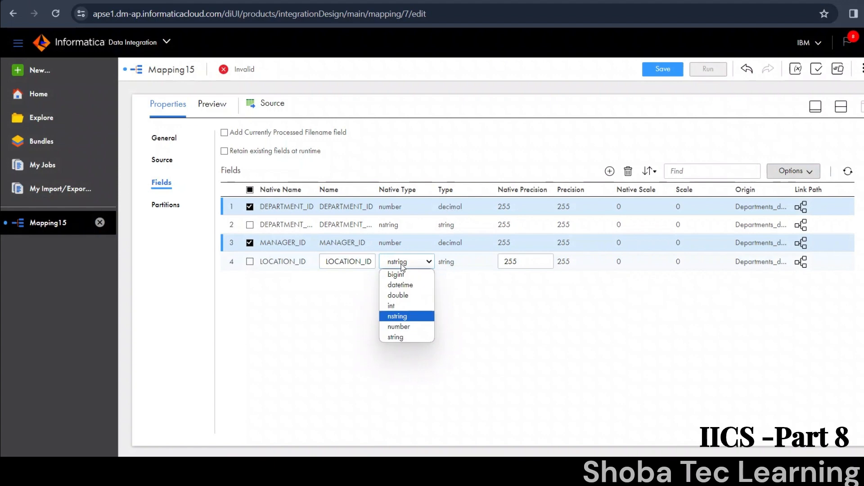
pyautogui.click(408, 326)
# Step: Set the native precision to 5 for LOCATION_ID and MANAGER_ID and to 6 for DEPARTMENT_ID
pyautogui.doubleClick(517, 259)
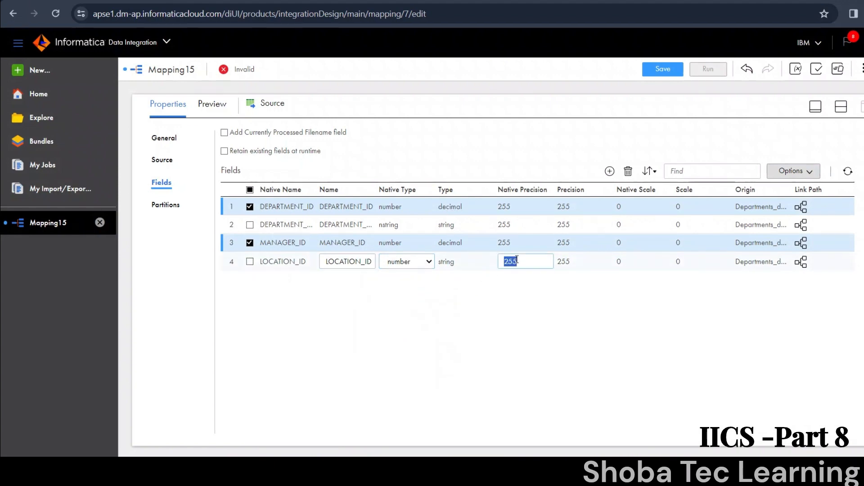
pyautogui.write('5')
pyautogui.press('Return')
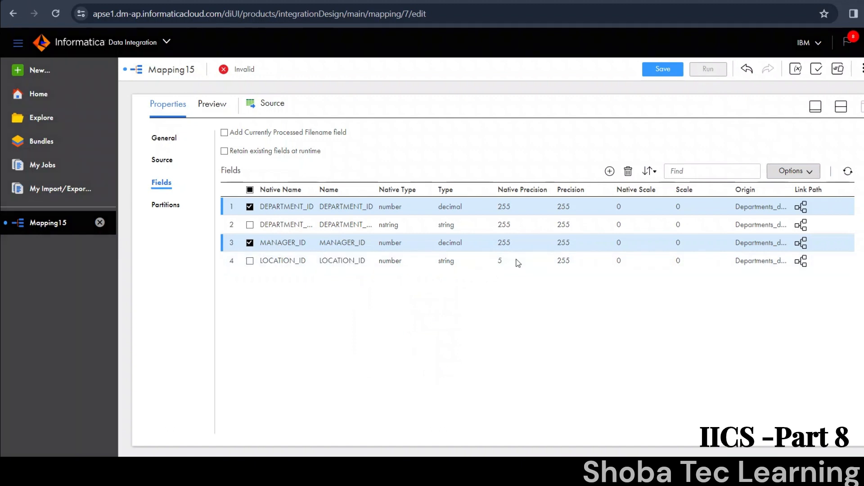
pyautogui.doubleClick(512, 243)
pyautogui.write('5')
pyautogui.press('Return')
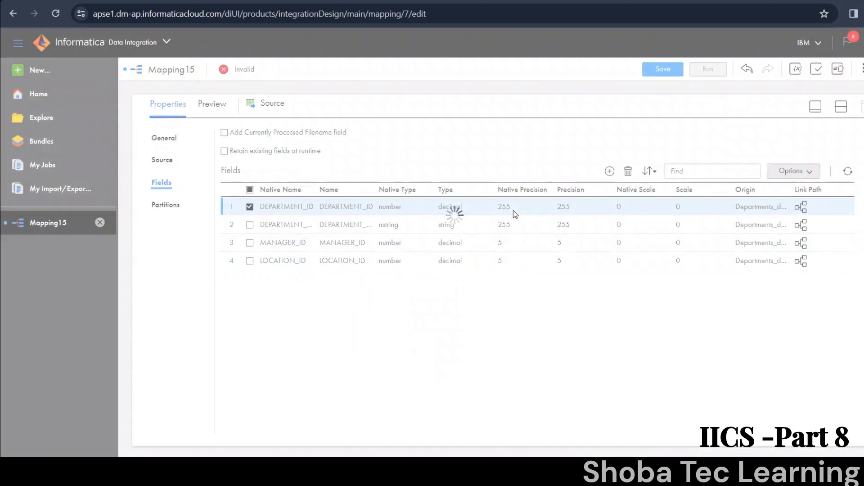
pyautogui.doubleClick(512, 207)
pyautogui.write('6')
pyautogui.press('Return')
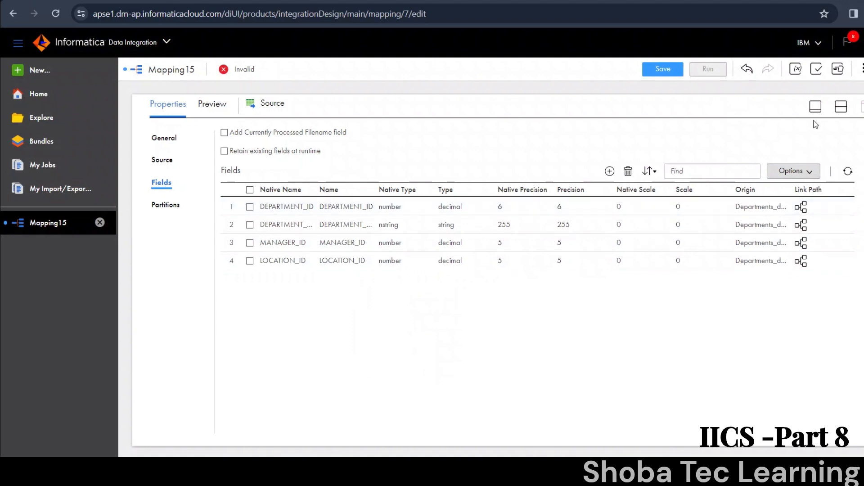
# Step: Return to the mapping canvas and insert a Filter transformation on the link between Source and Target
pyautogui.click(841, 110)
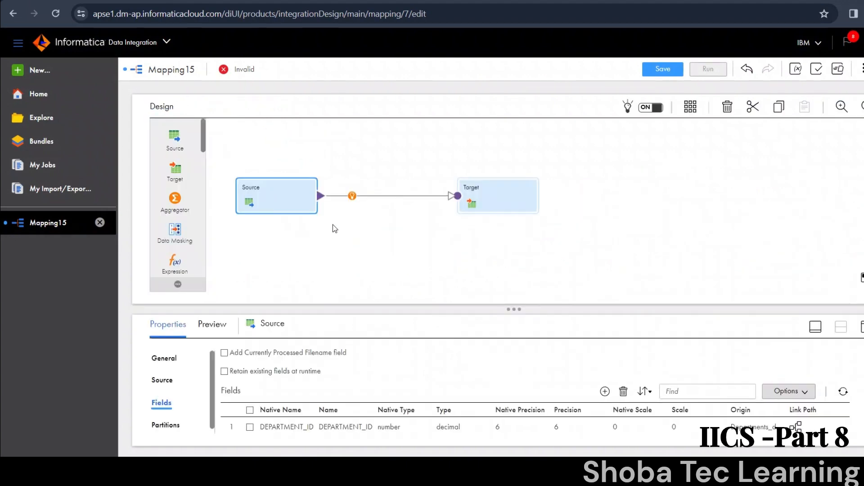
pyautogui.click(352, 196)
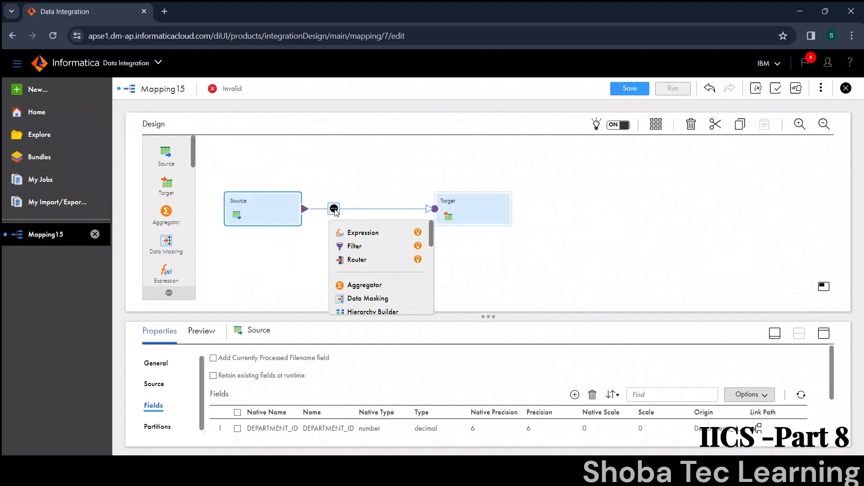
pyautogui.click(353, 247)
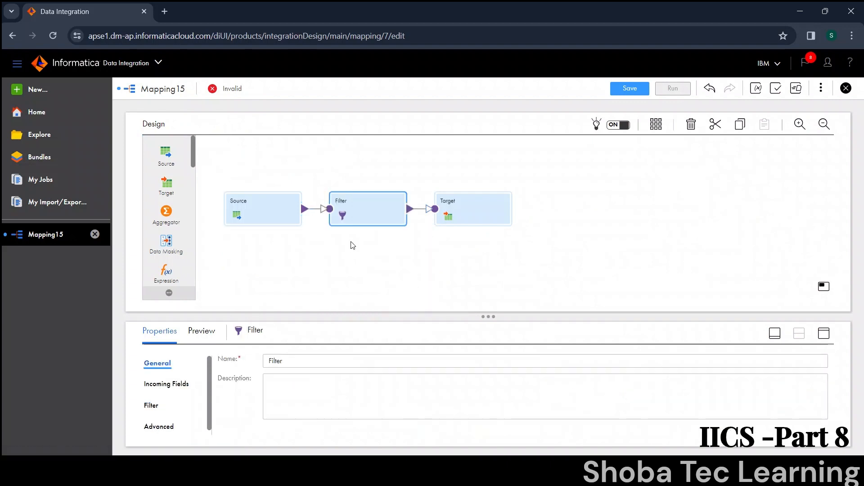
# Step: Review the Filter transformation's incoming fields and add the simple filter condition DEPARTMENT_ID = 30
pyautogui.click(826, 333)
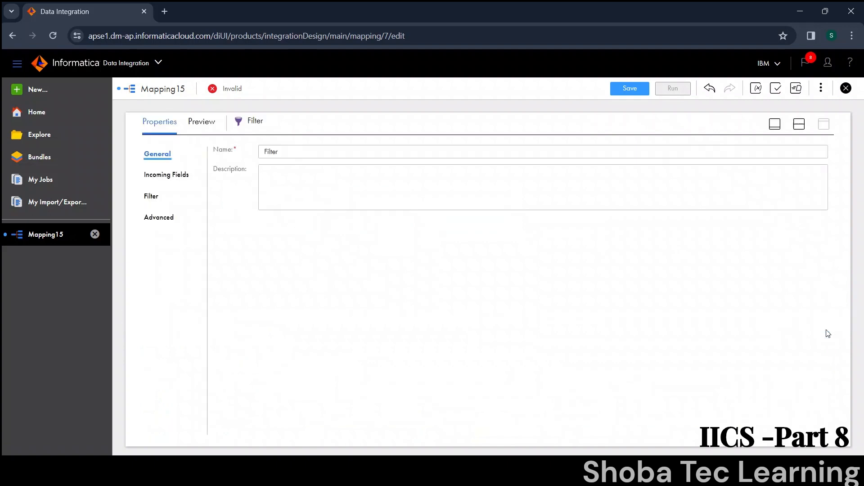
pyautogui.click(155, 196)
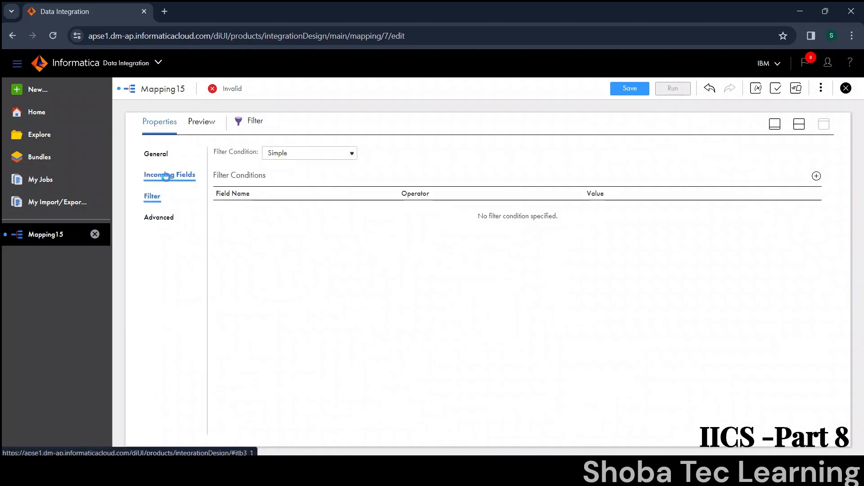
pyautogui.click(168, 180)
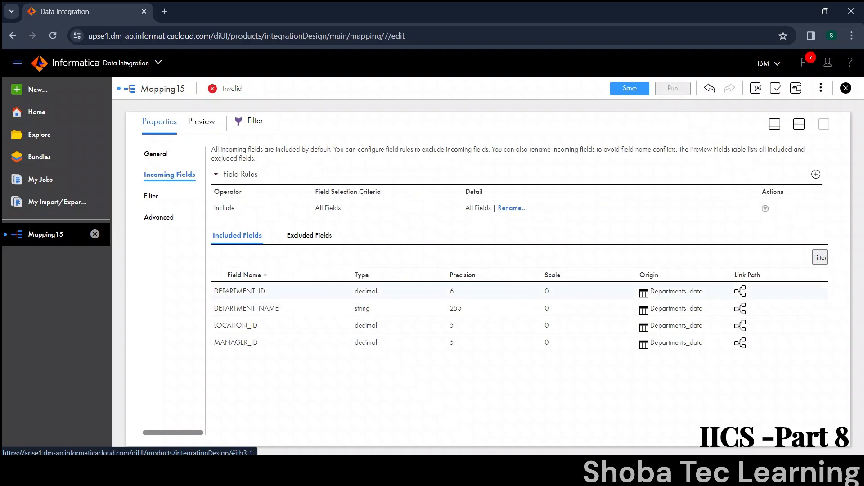
pyautogui.moveTo(217, 293); pyautogui.dragTo(223, 303)
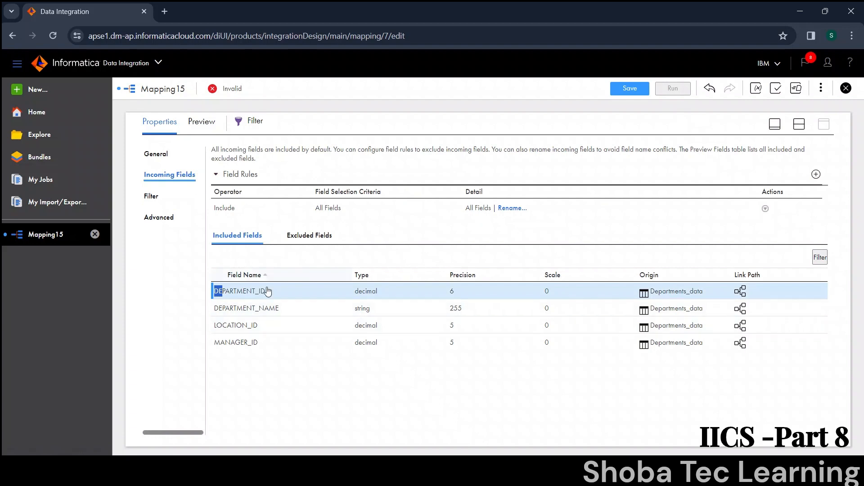
pyautogui.click(152, 200)
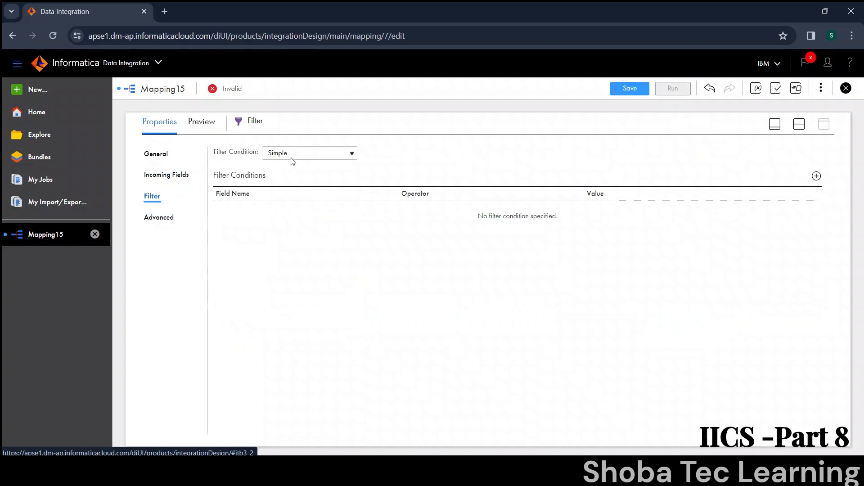
pyautogui.click(817, 176)
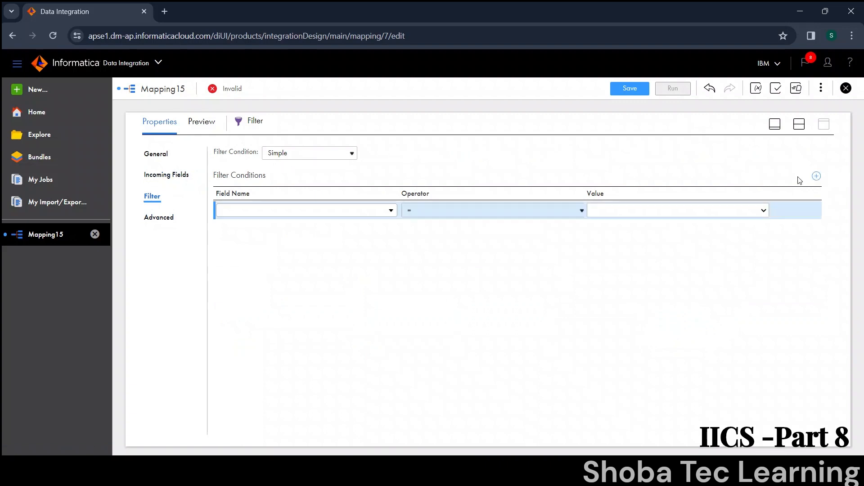
pyautogui.click(304, 212)
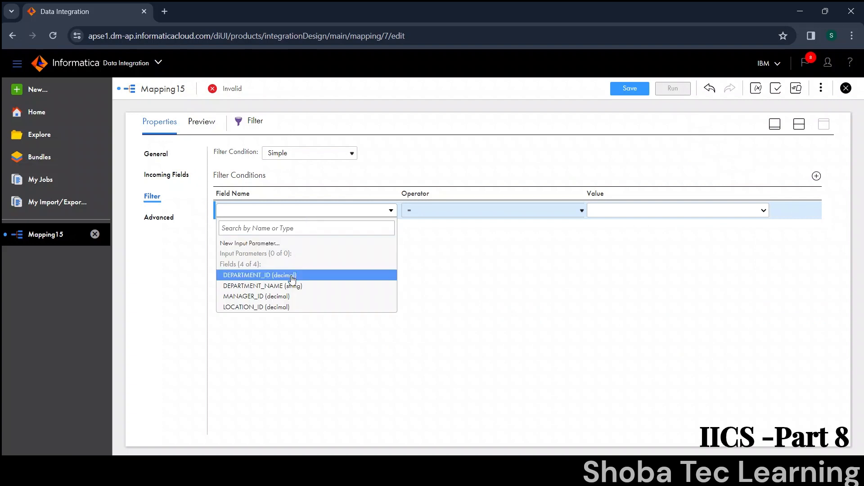
pyautogui.click(293, 276)
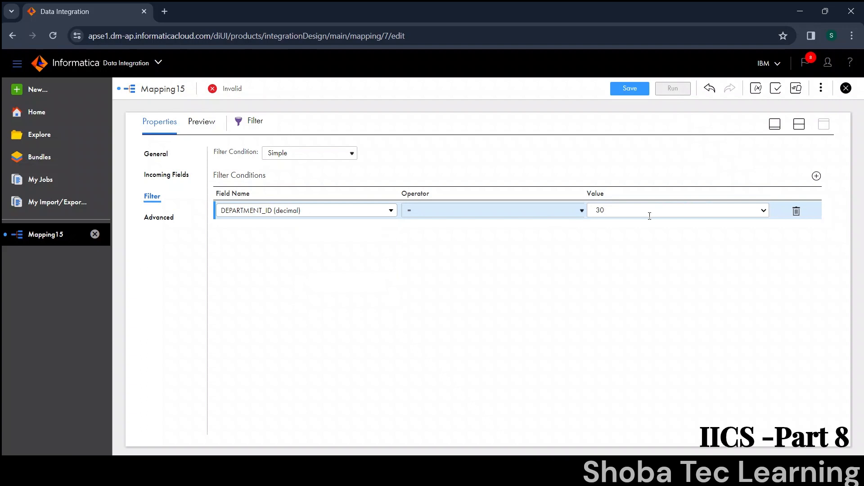
# Step: Open the Target transformation's properties in full view and set its connection to Oracle_tgt (Oracle)
pyautogui.click(799, 124)
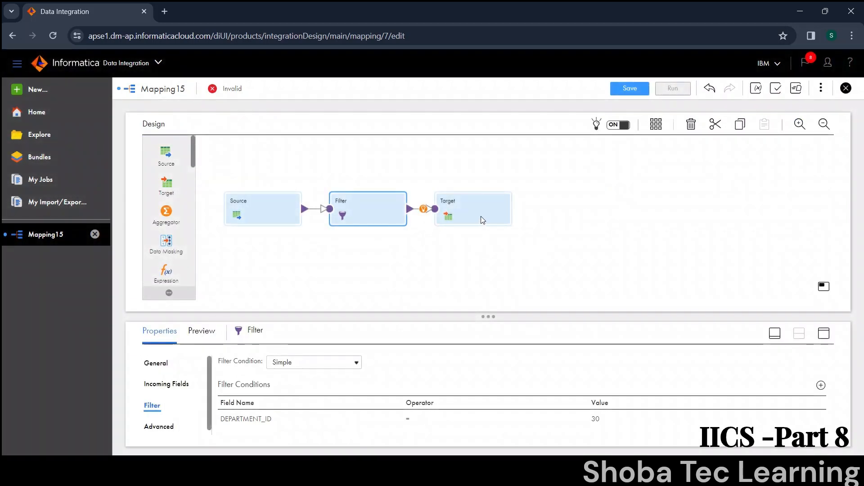
pyautogui.click(481, 216)
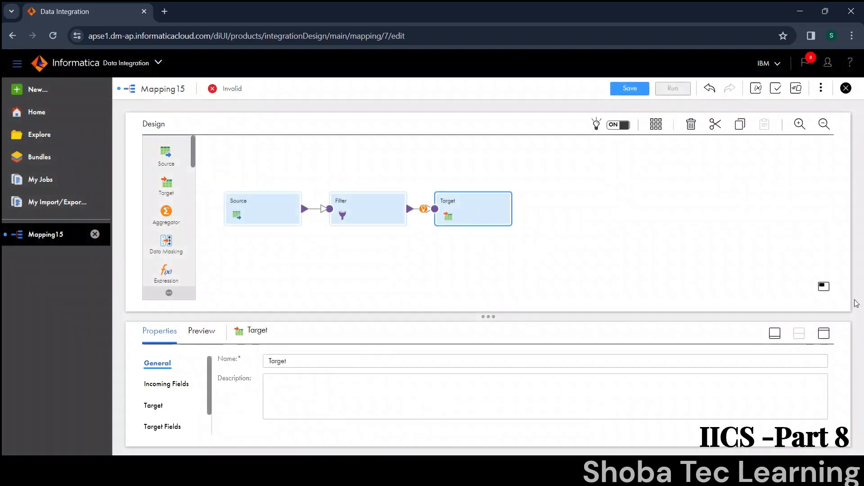
pyautogui.click(827, 334)
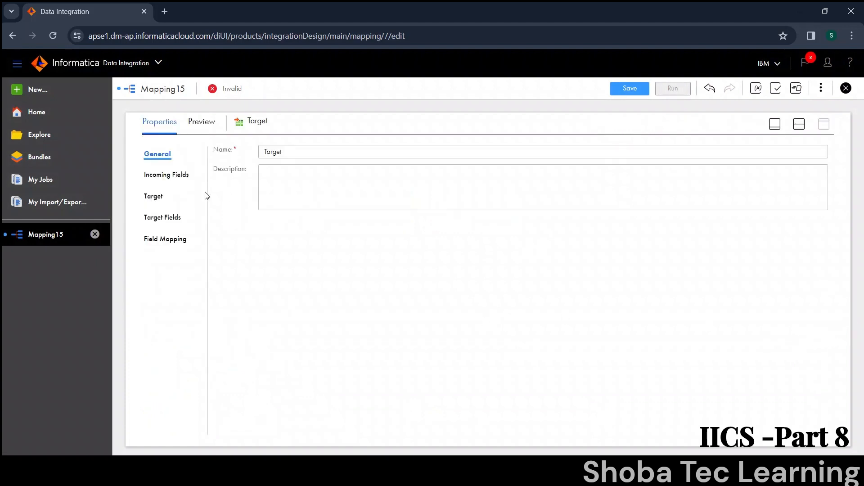
pyautogui.click(148, 197)
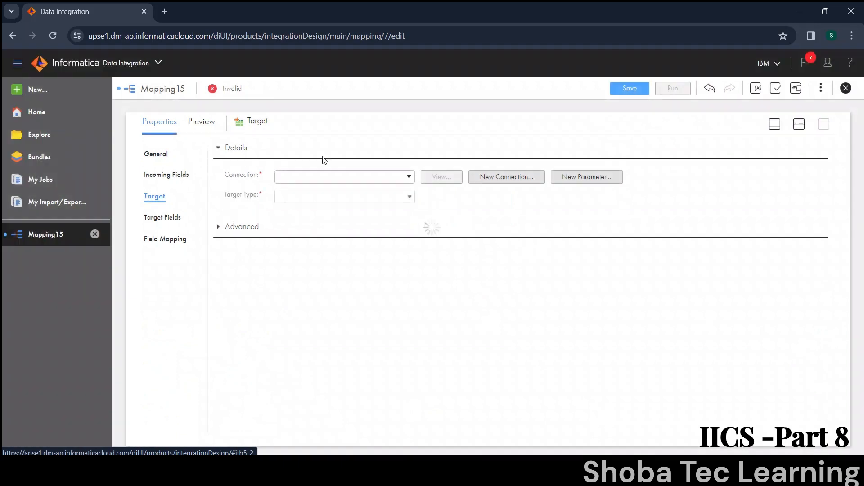
pyautogui.click(327, 177)
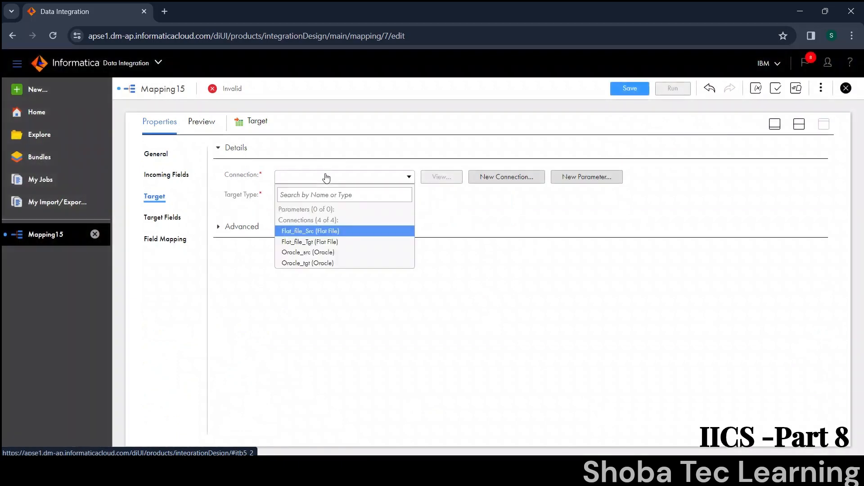
pyautogui.click(322, 263)
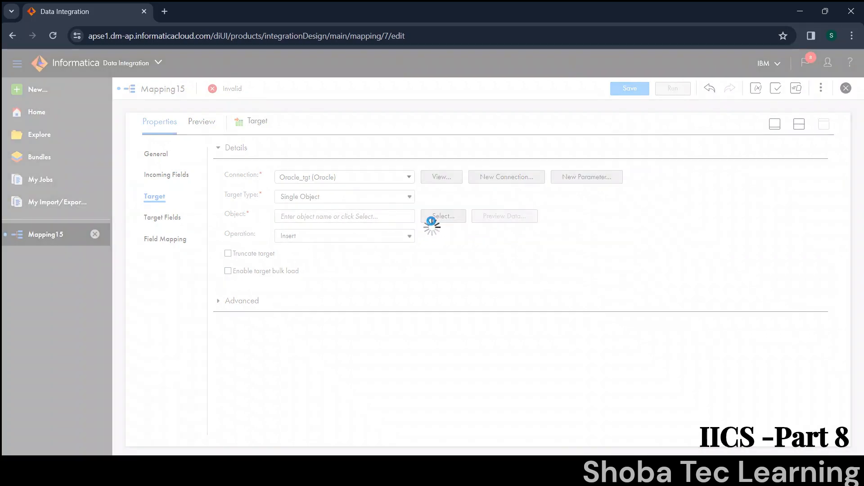
# Step: Switch to Oracle SQL Developer and copy the table name tgt_departments from the select statement for use in the mapping
pyautogui.moveTo(630, 468)
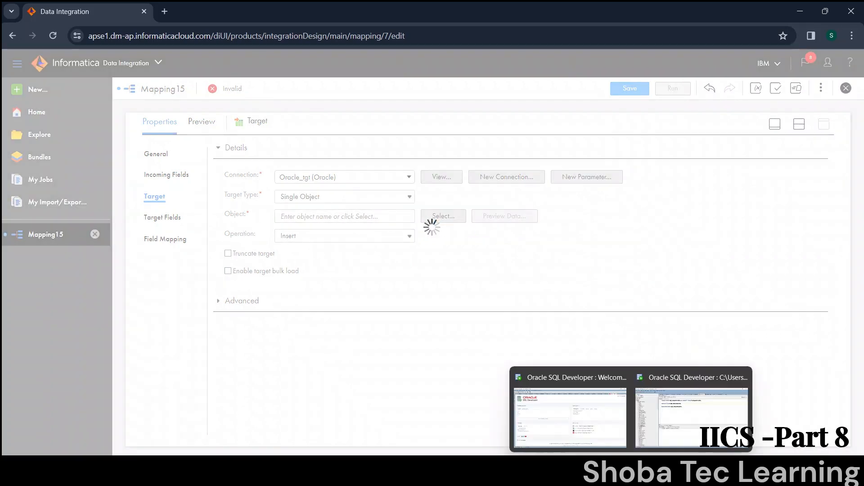
pyautogui.click(690, 430)
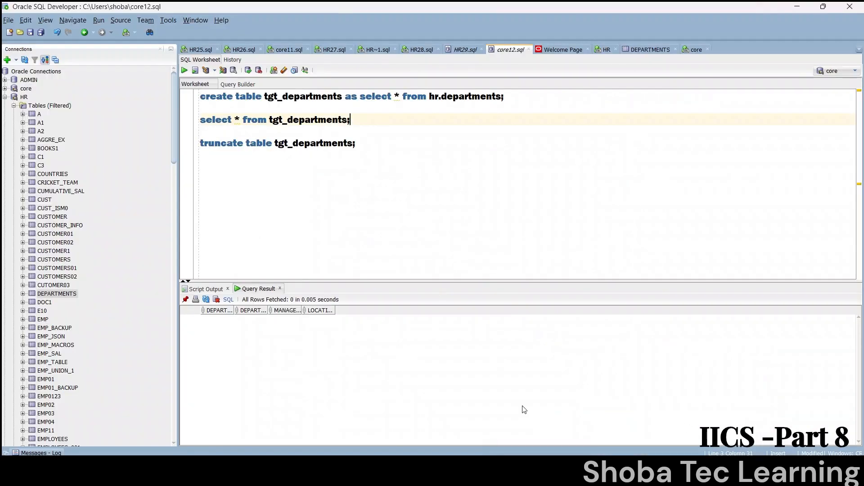
pyautogui.moveTo(349, 120); pyautogui.dragTo(271, 118)
pyautogui.hotkey('ctrl', 'c')
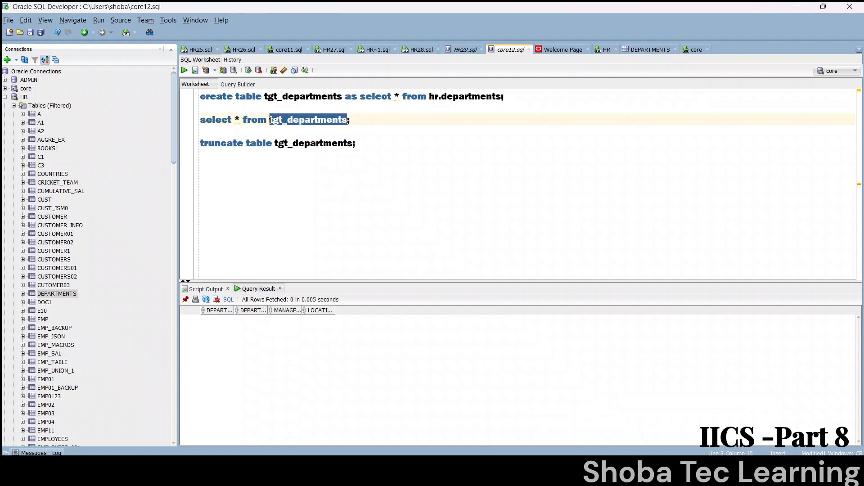
pyautogui.hotkey('alt', 'Tab')
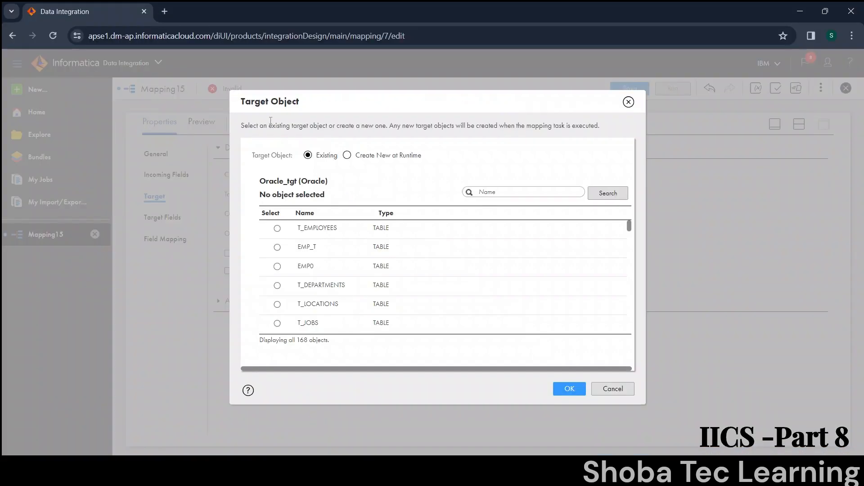
# Step: Search the existing target objects for tgt_departments, select the TGT_DEPARTMENTS table as the target object, and preview its data
pyautogui.hotkey('ctrl', 'v')
pyautogui.click(607, 192)
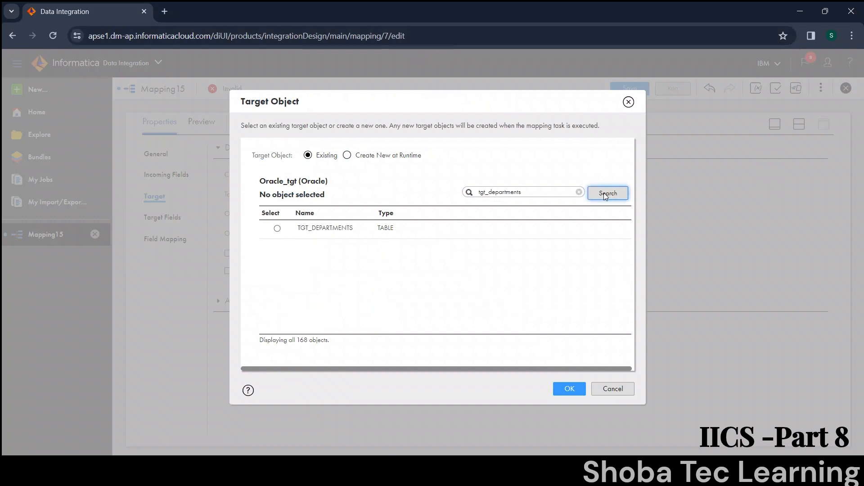
pyautogui.click(518, 229)
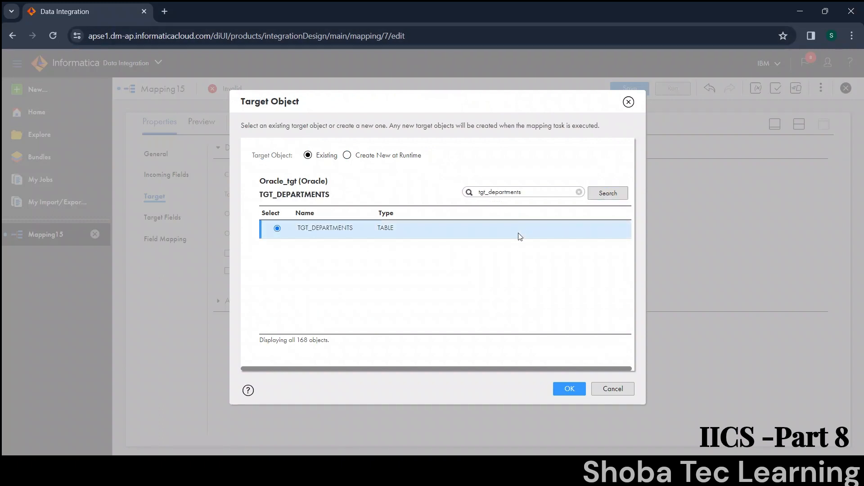
pyautogui.click(568, 387)
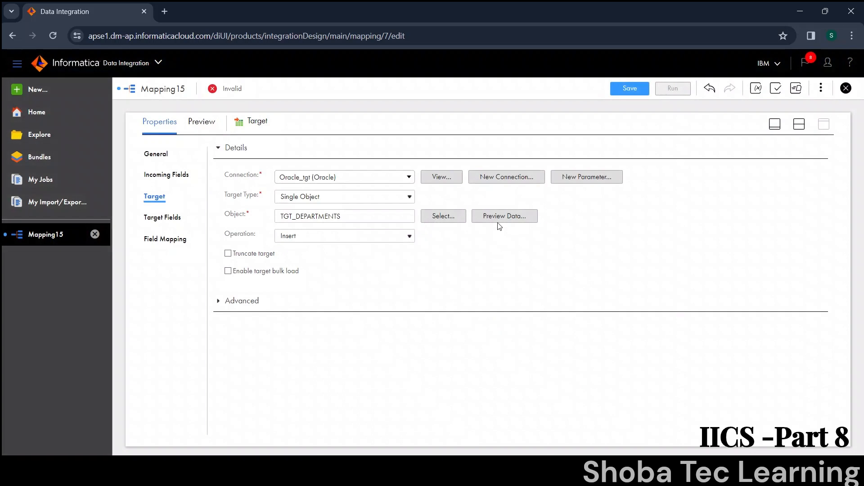
pyautogui.click(499, 215)
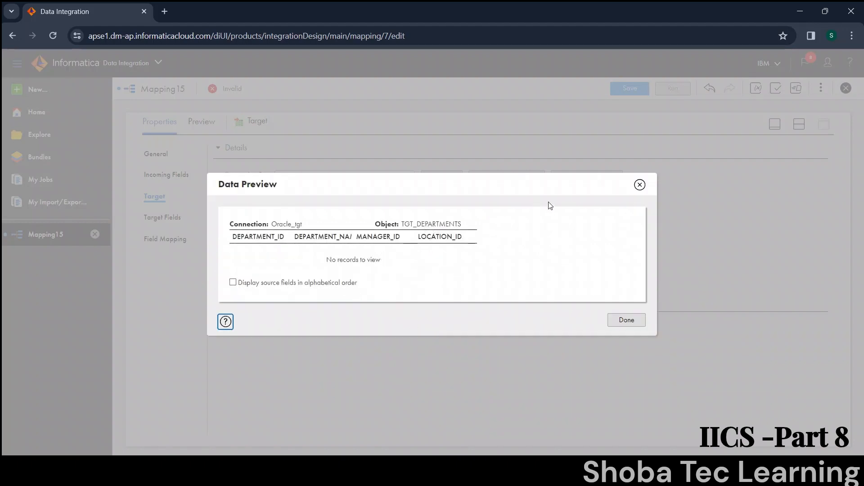
pyautogui.click(639, 185)
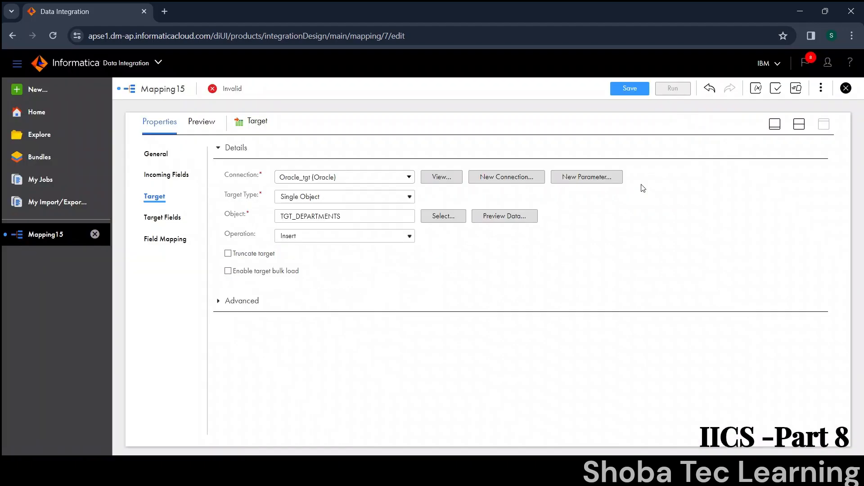
# Step: Map the incoming fields to the target fields with Smart Map, save Mapping15, and check its validity status
pyautogui.click(156, 237)
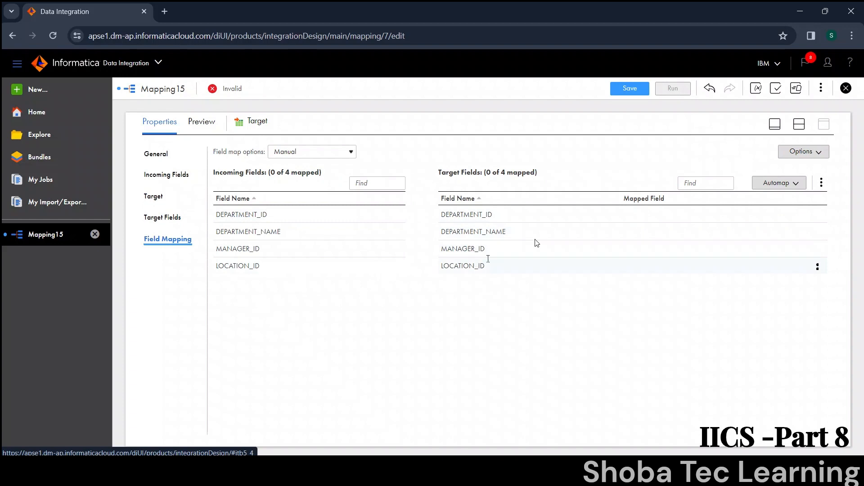
pyautogui.click(770, 192)
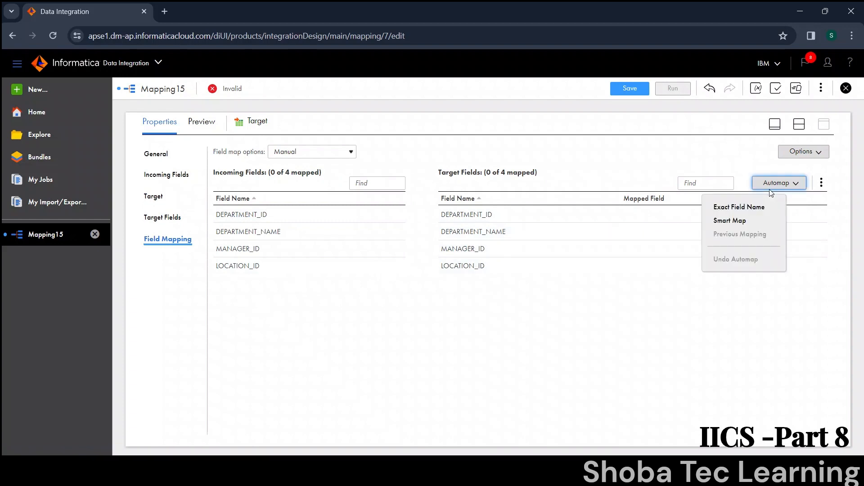
pyautogui.click(755, 221)
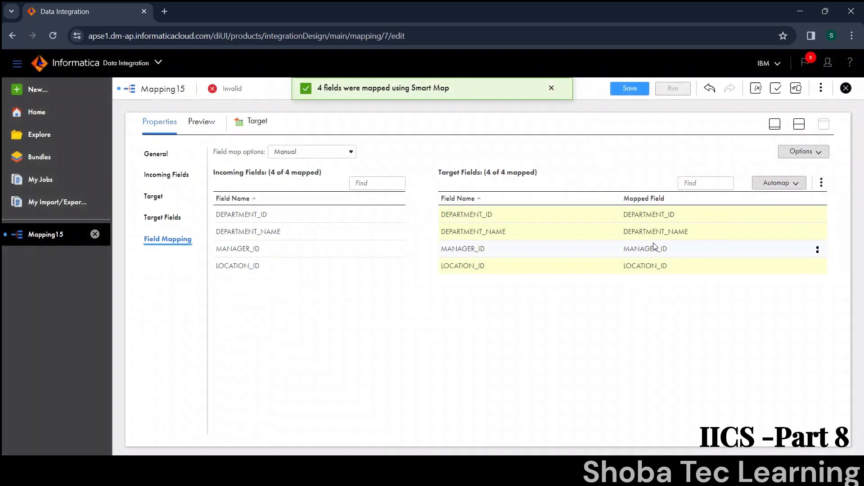
pyautogui.moveTo(652, 243)
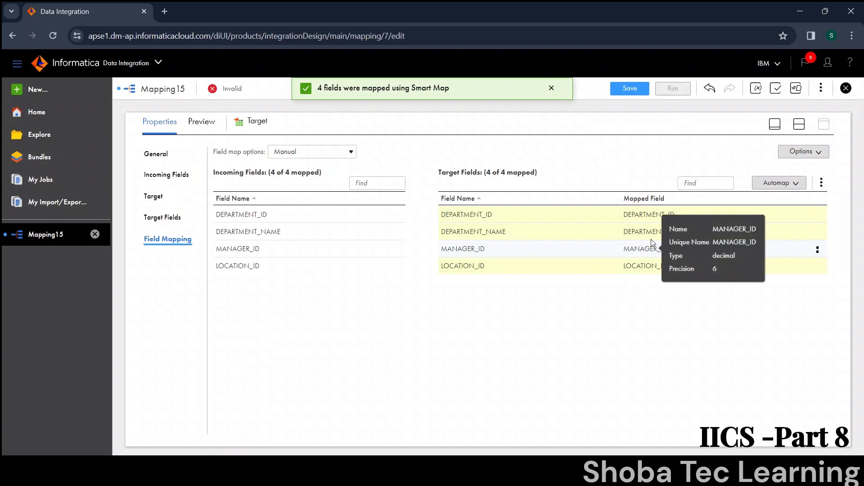
pyautogui.click(629, 88)
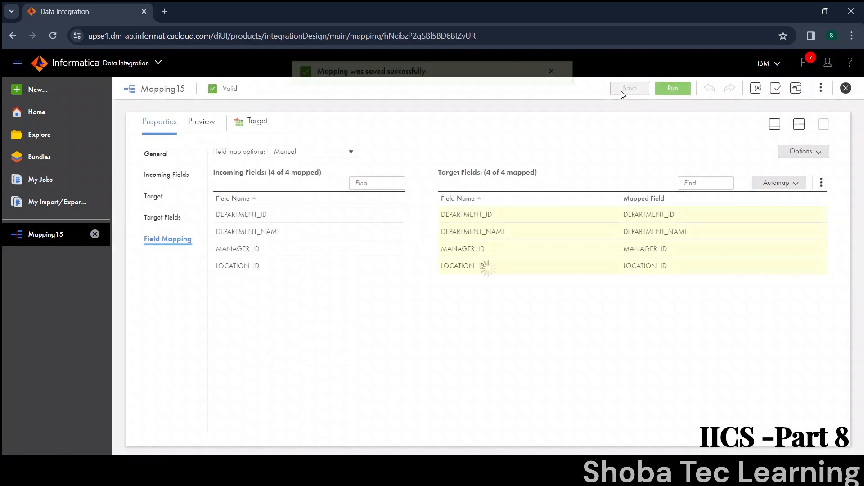
pyautogui.moveTo(238, 92); pyautogui.dragTo(221, 93)
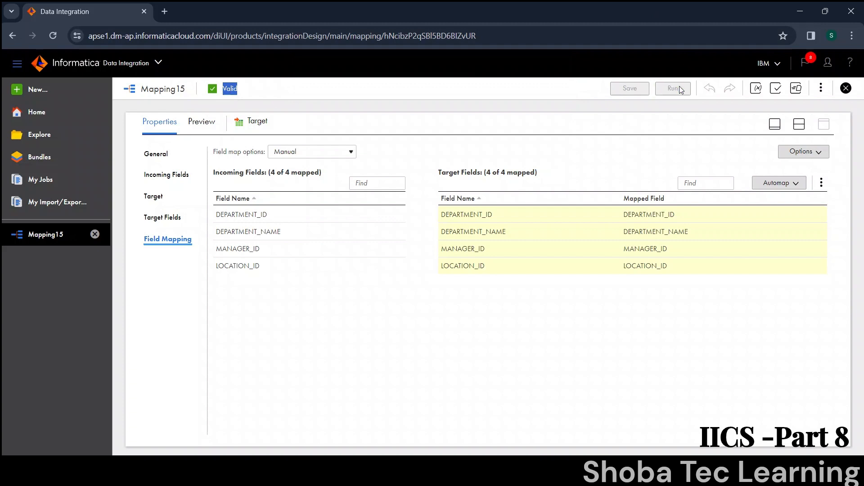
# Step: Run Mapping15 with the default run settings and open its entry in My Jobs
pyautogui.click(681, 90)
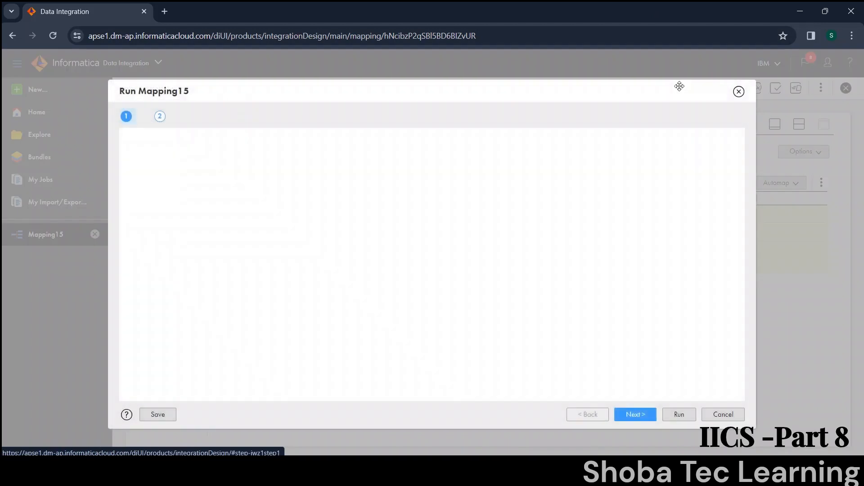
pyautogui.click(684, 414)
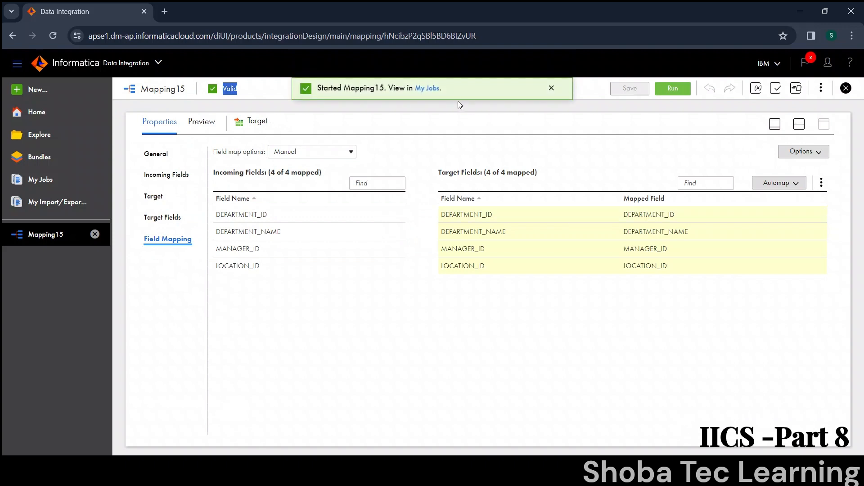
pyautogui.click(431, 90)
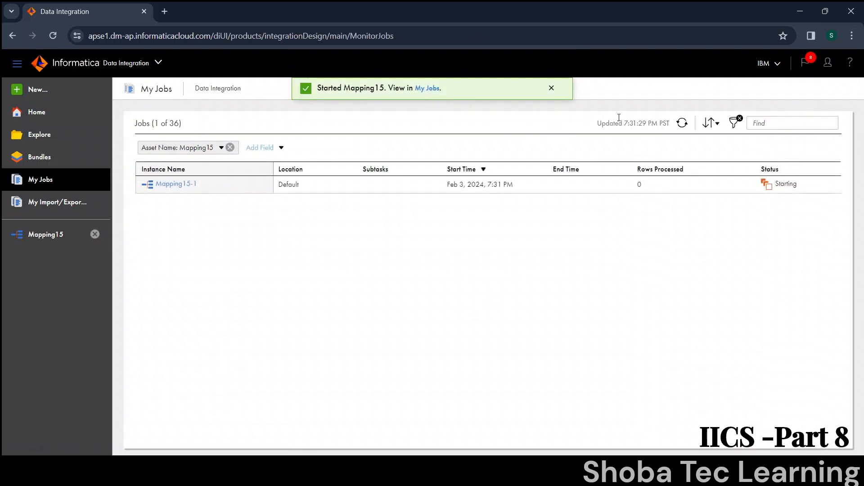
# Step: Refresh the job status until the run finishes, and examine the source success rows in the Mapping15-1 job details
pyautogui.click(682, 124)
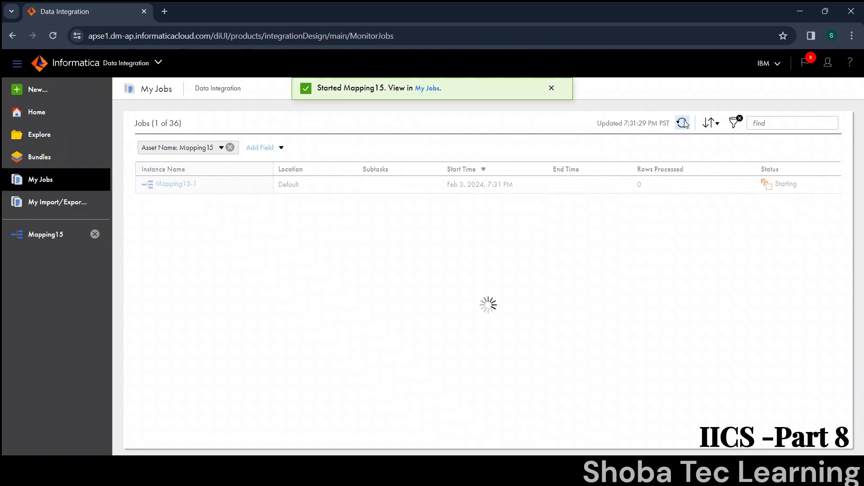
pyautogui.click(682, 123)
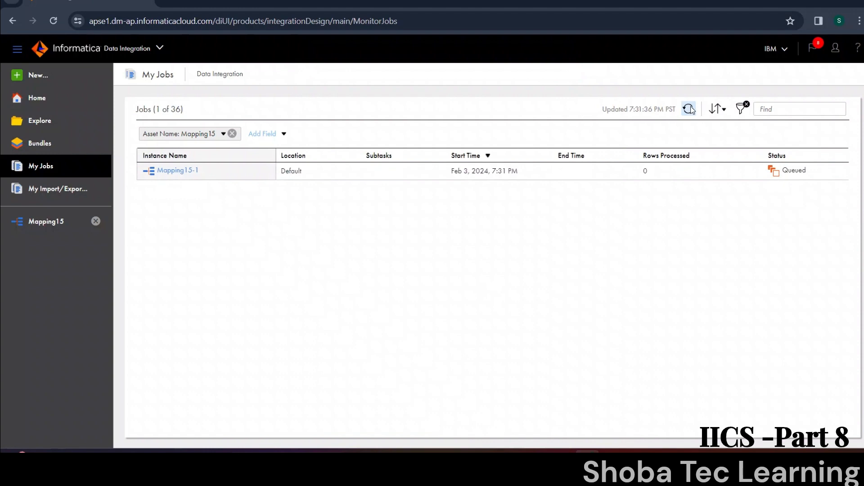
pyautogui.click(688, 110)
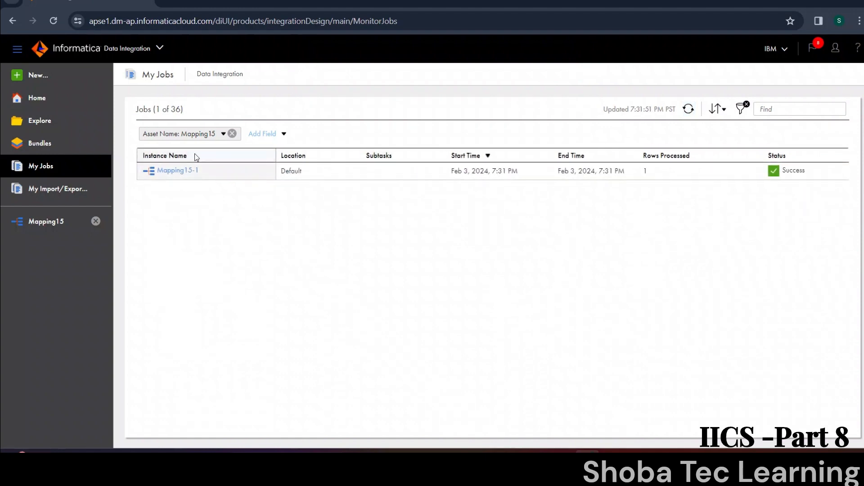
pyautogui.click(190, 170)
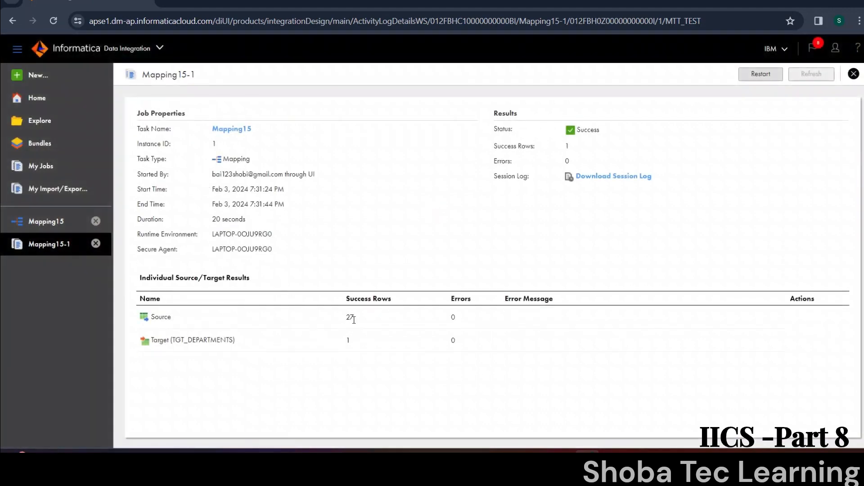
pyautogui.moveTo(354, 320); pyautogui.dragTo(348, 321)
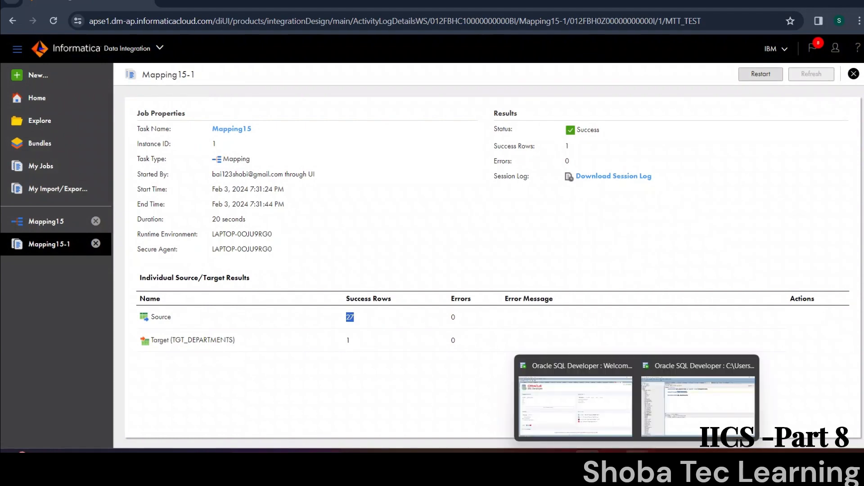
# Step: Switch to Oracle SQL Developer and run select * from tgt_departments to check the loaded data
pyautogui.click(671, 417)
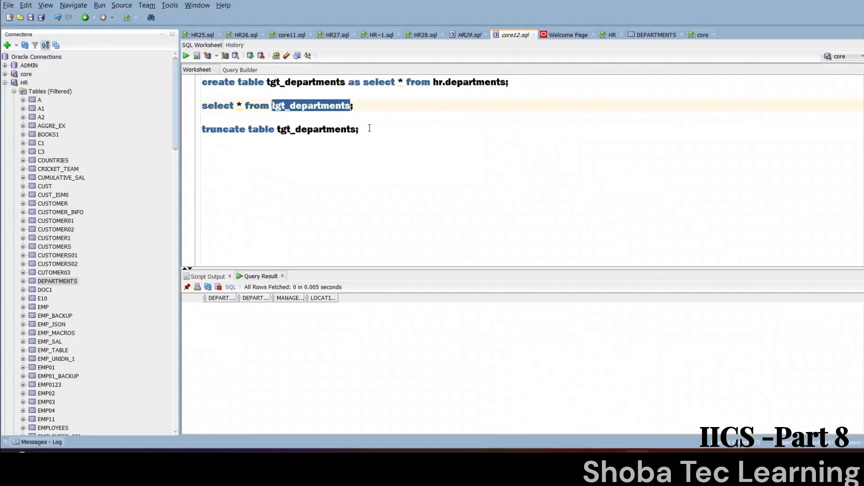
pyautogui.click(368, 105)
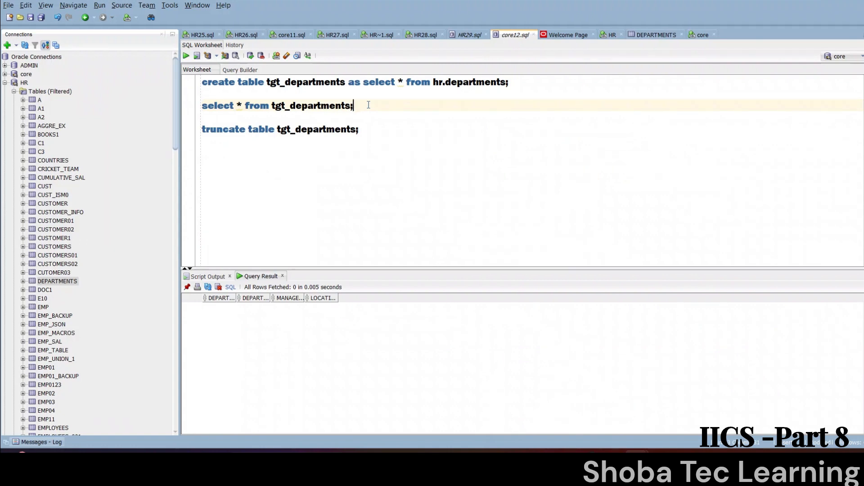
pyautogui.hotkey('shift', 'Up')
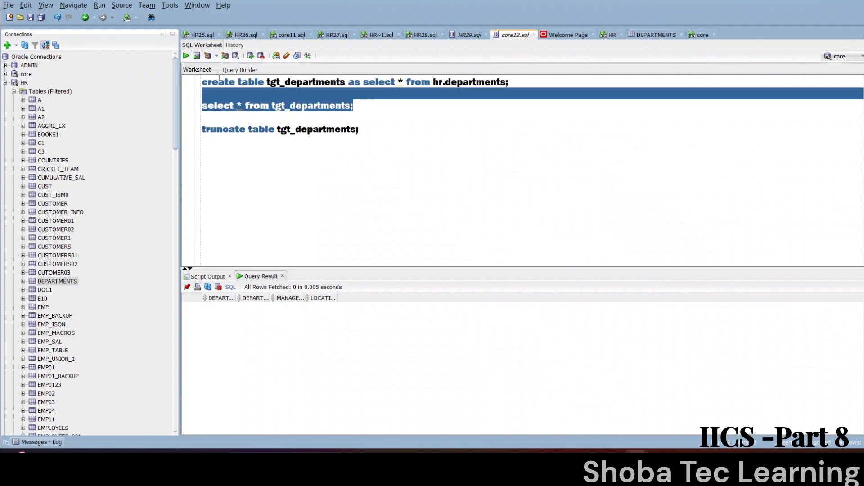
pyautogui.click(186, 56)
pyautogui.moveTo(234, 310); pyautogui.dragTo(383, 310)
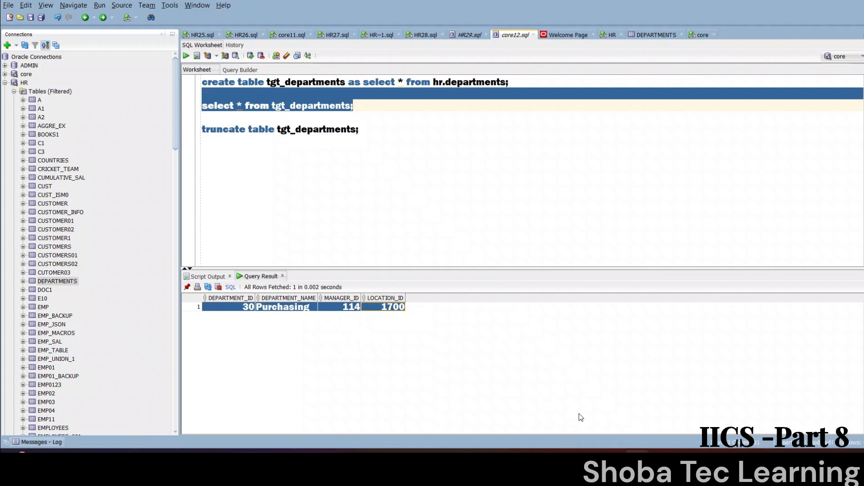
pyautogui.moveTo(661, 451)
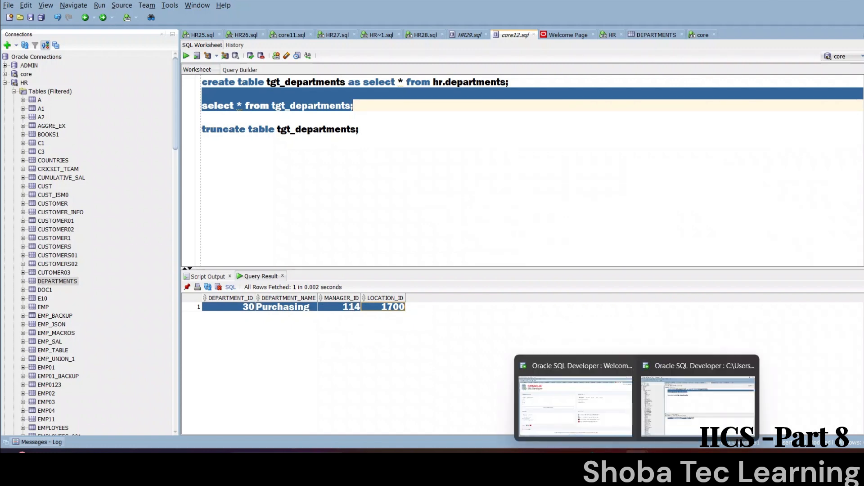